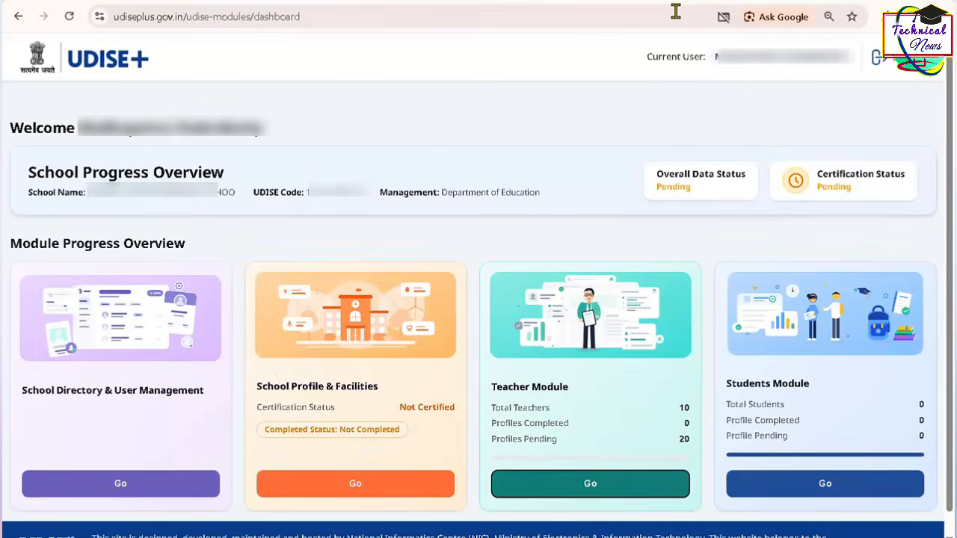
- Open the Teacher Module's dashboard and bring up the full list of teaching staff in position
click(588, 498)
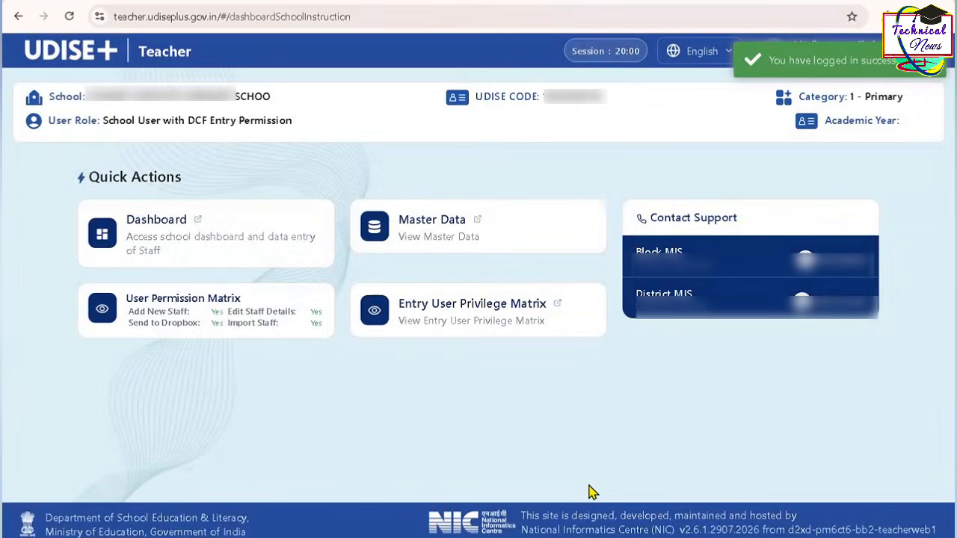
click(204, 236)
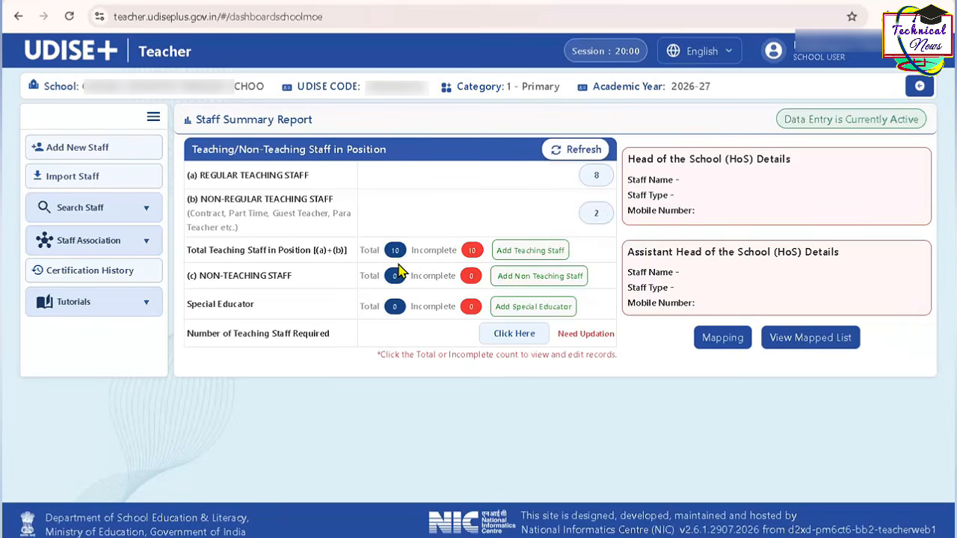
click(396, 255)
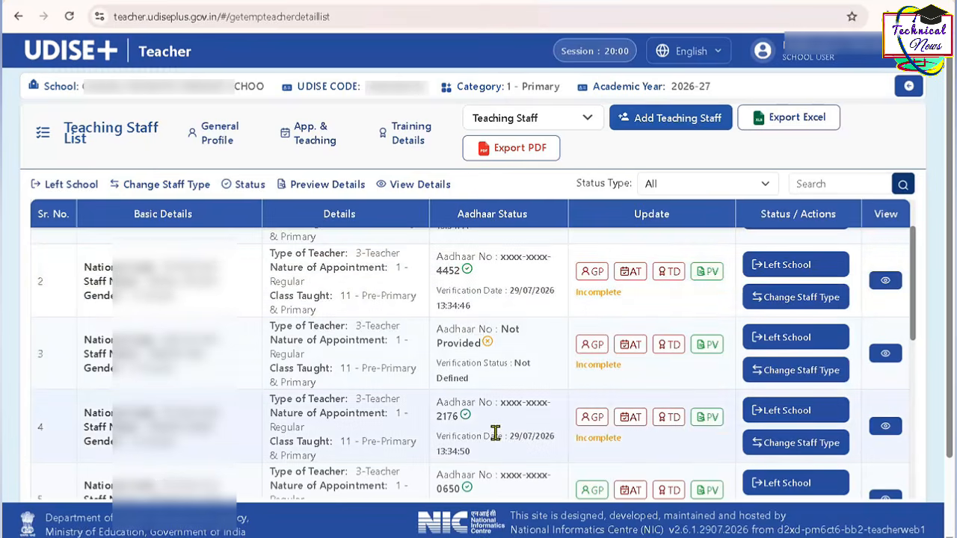
- Start Aadhaar verification for the sixth teacher in the teaching staff list
mouse_move(470, 492)
scroll(471, 492, down, 2)
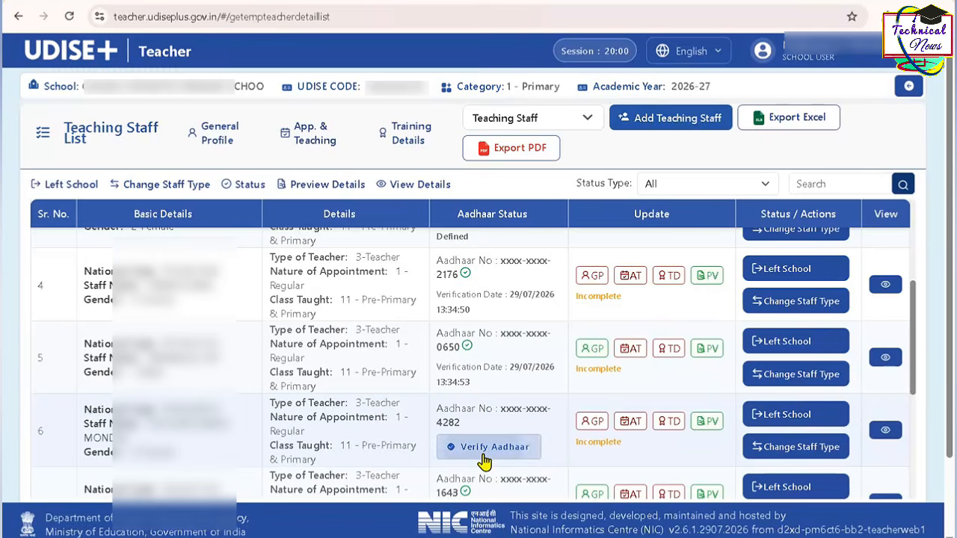
click(483, 451)
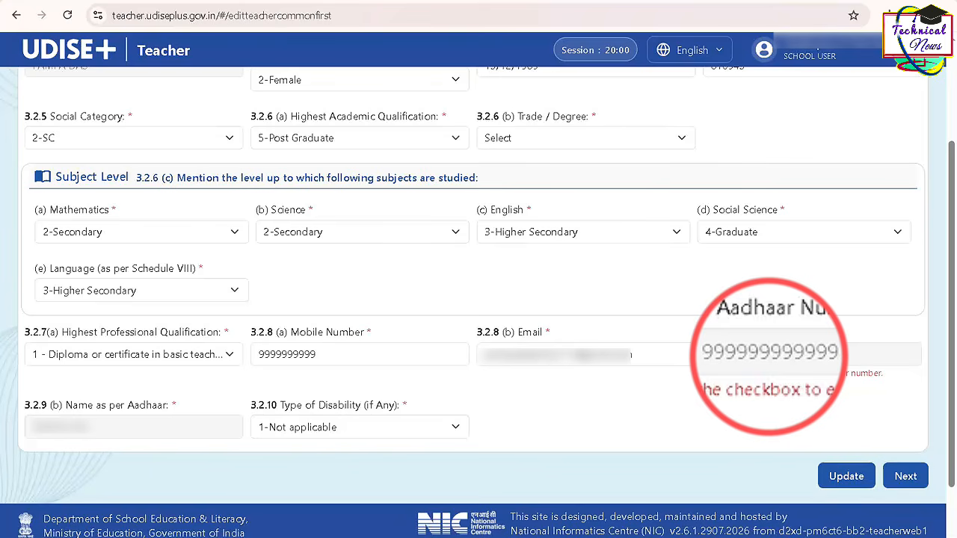
- Examine the mobile number and Aadhaar number entries in the teacher's General Profile, including the option to edit the Aadhaar number
click(317, 360)
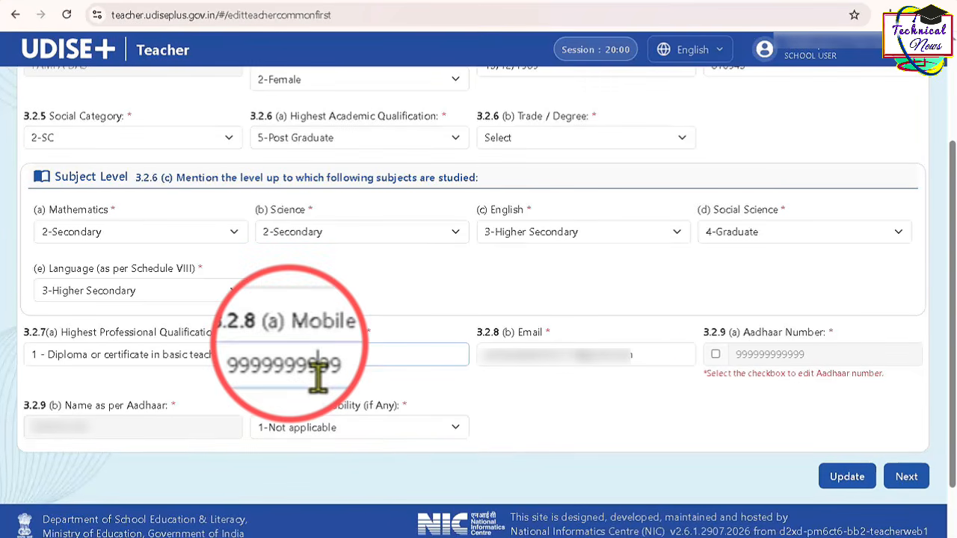
double_click(318, 372)
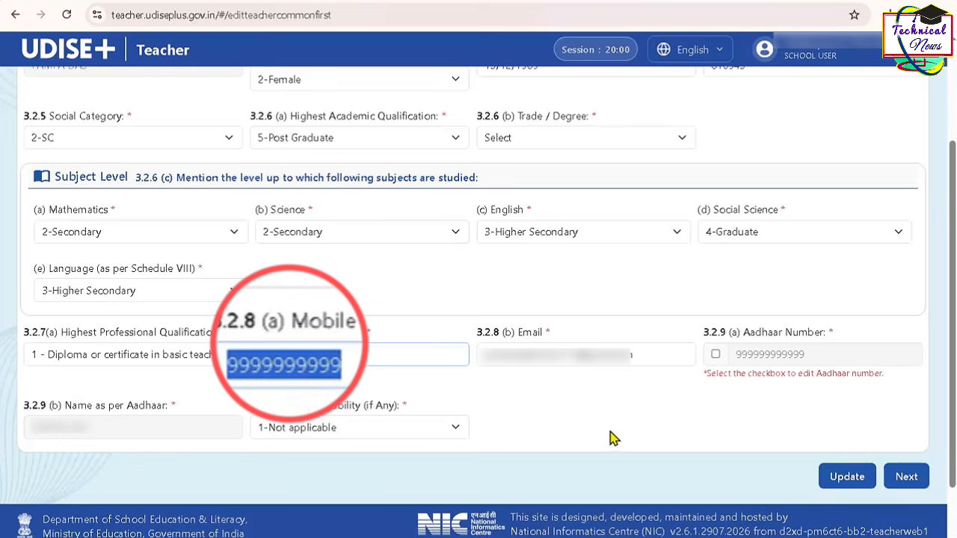
click(757, 356)
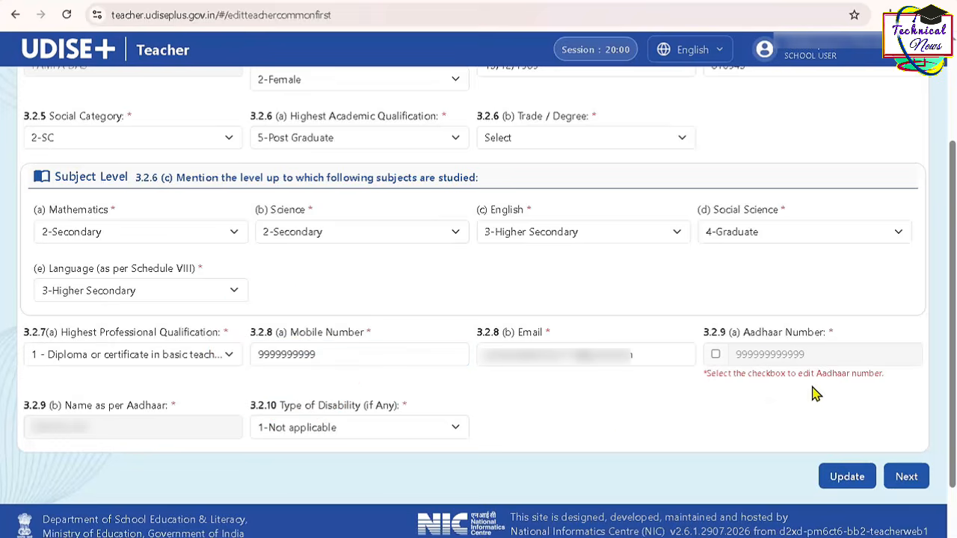
click(716, 355)
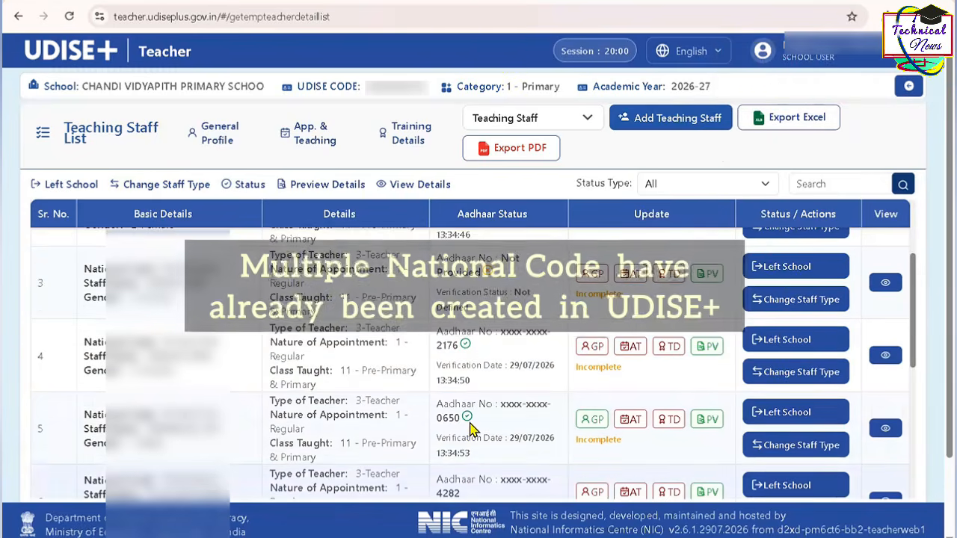
- Open the General Profile of the third teacher in the list for editing and go to its Aadhaar fields
scroll(471, 429, up, 1)
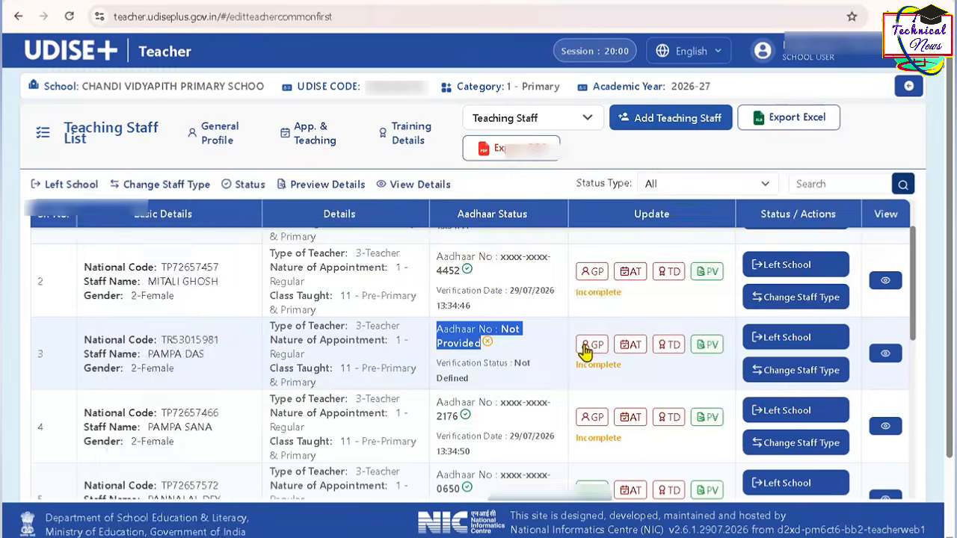
click(585, 349)
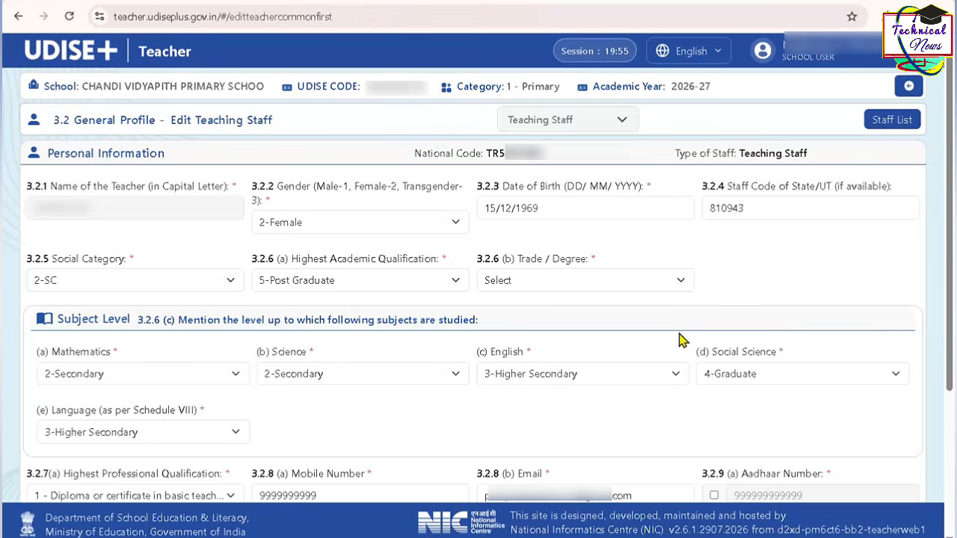
scroll(680, 339, down, 2)
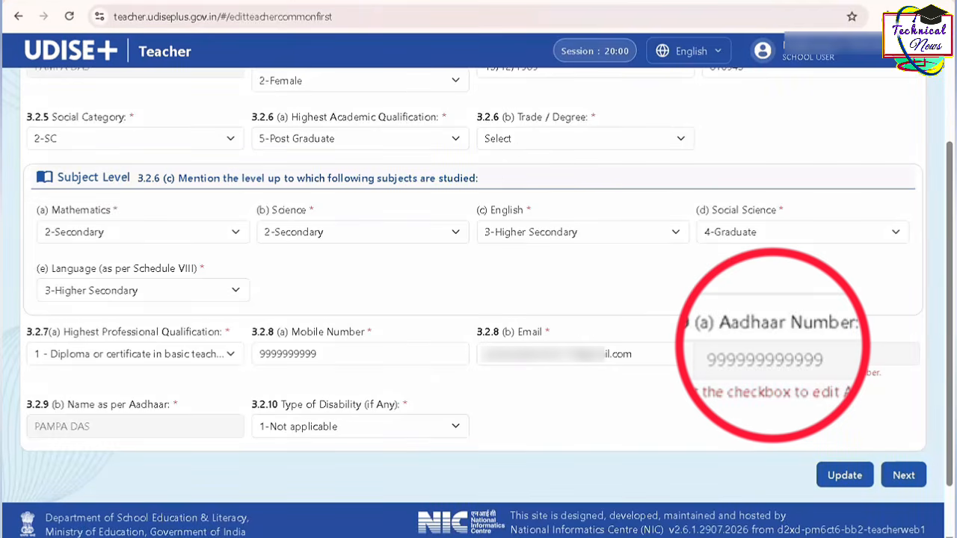
- Enable Aadhaar editing, enter the teacher's Aadhaar number and name as per Aadhaar, and submit the profile update
click(714, 353)
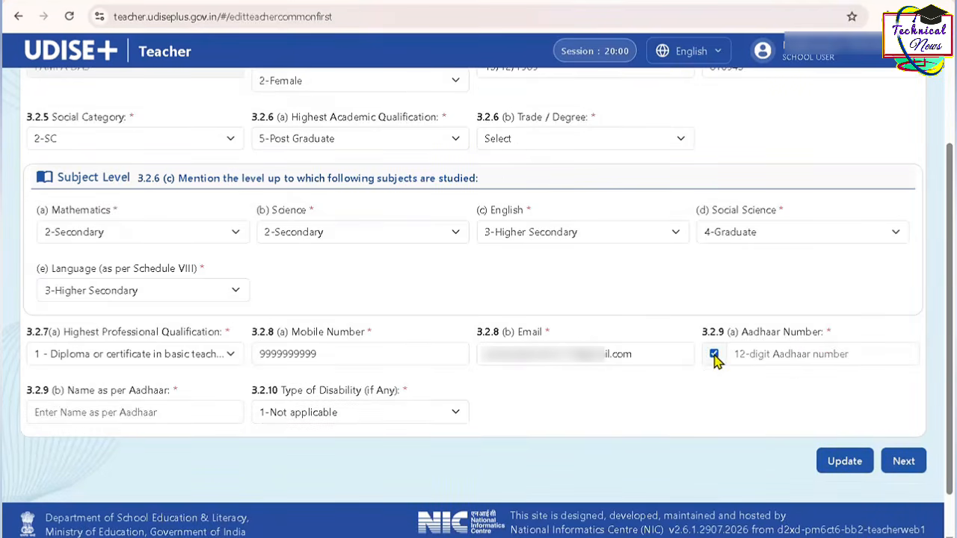
click(795, 358)
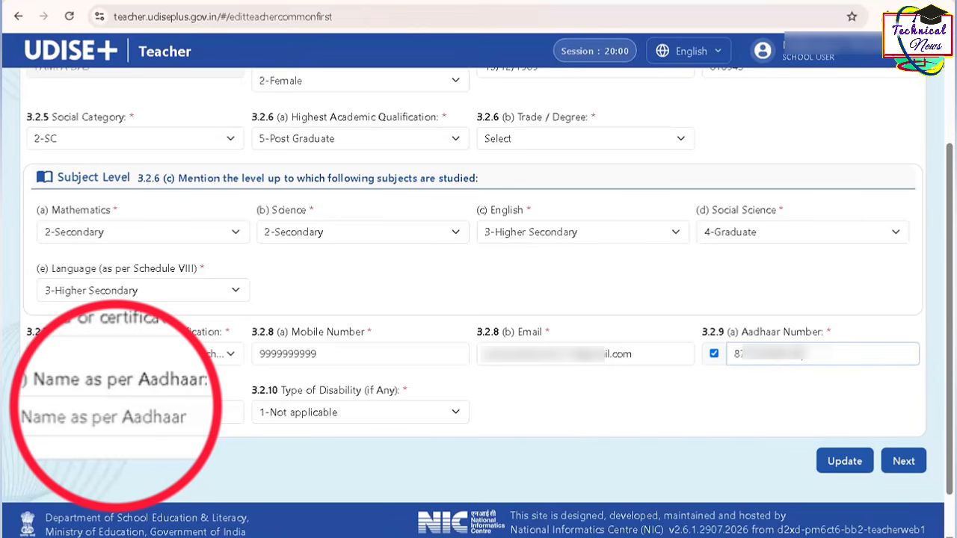
click(134, 412)
text(PAMP)
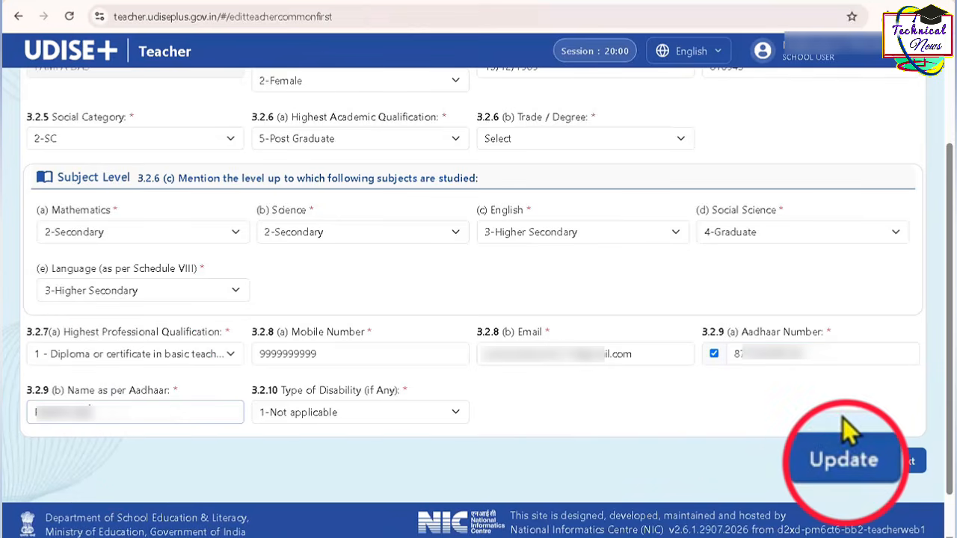
click(843, 459)
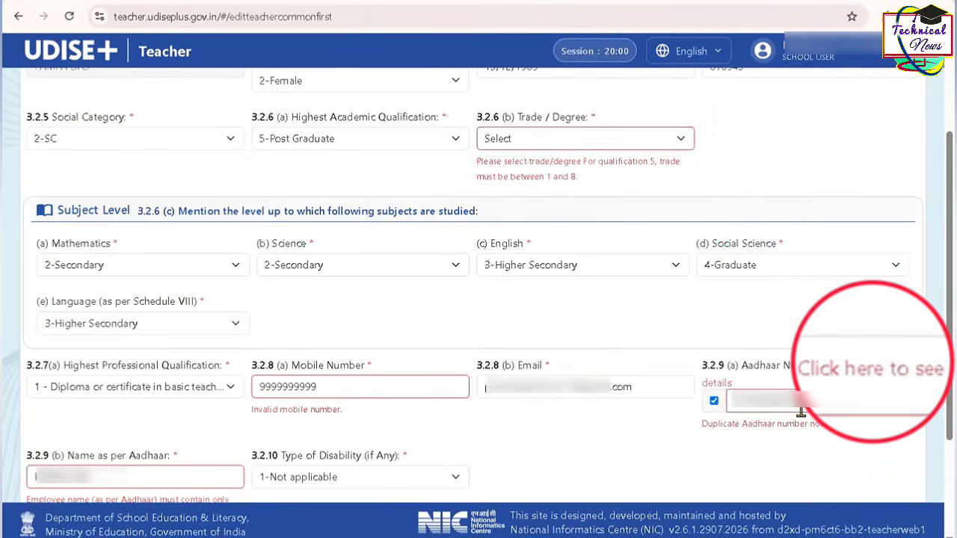
- View the details of the record already registered with the entered Aadhaar number and close them
click(862, 371)
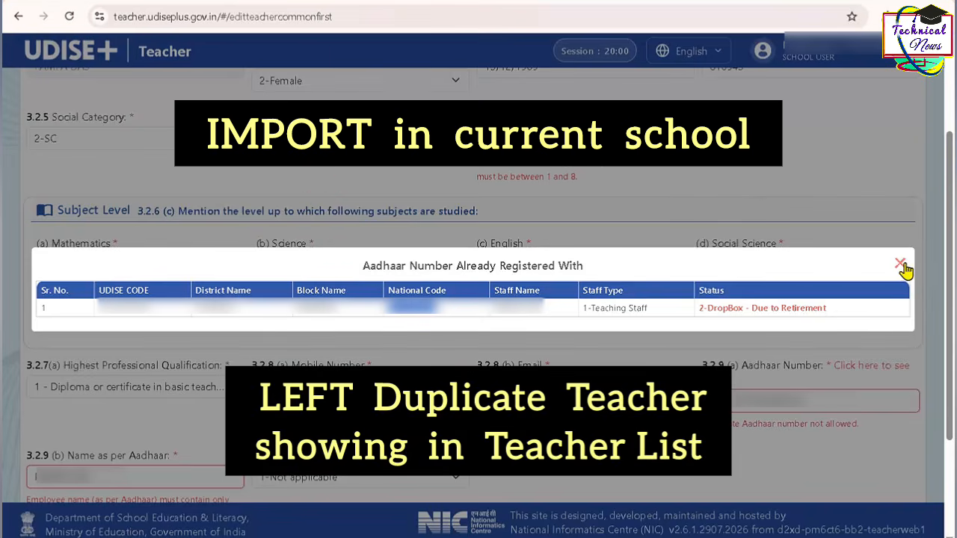
click(900, 263)
scroll(825, 281, up, 2)
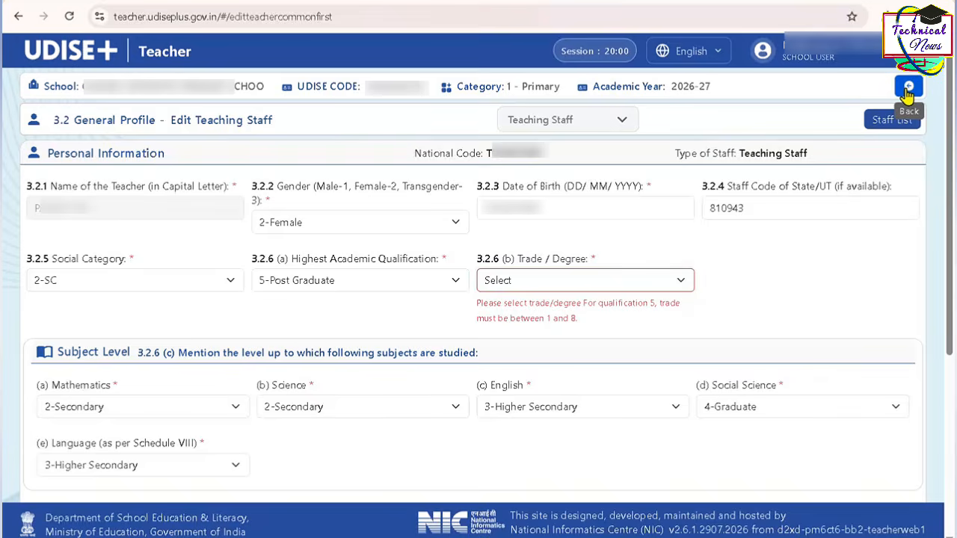
- Leave the profile form, open Import Staff, and fill in the teacher's existing national code
click(908, 88)
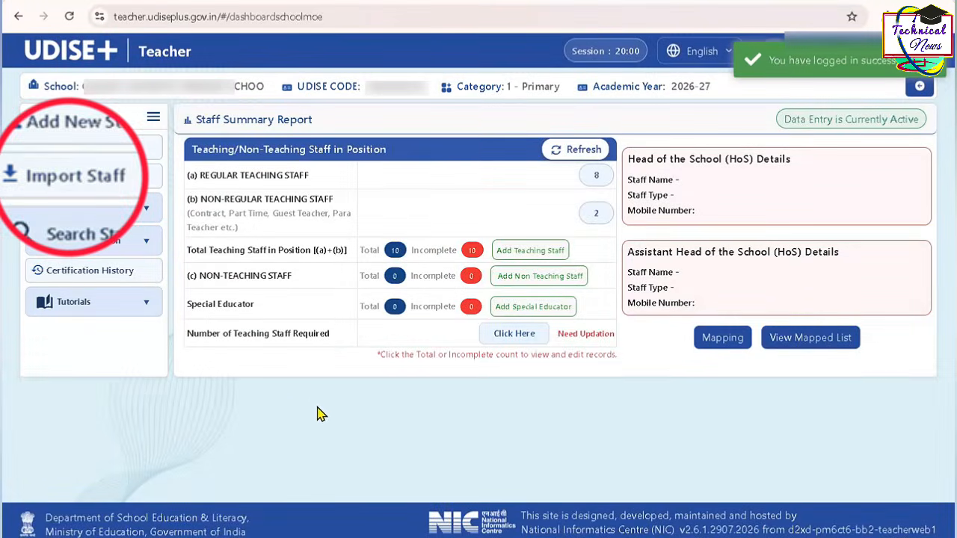
click(117, 184)
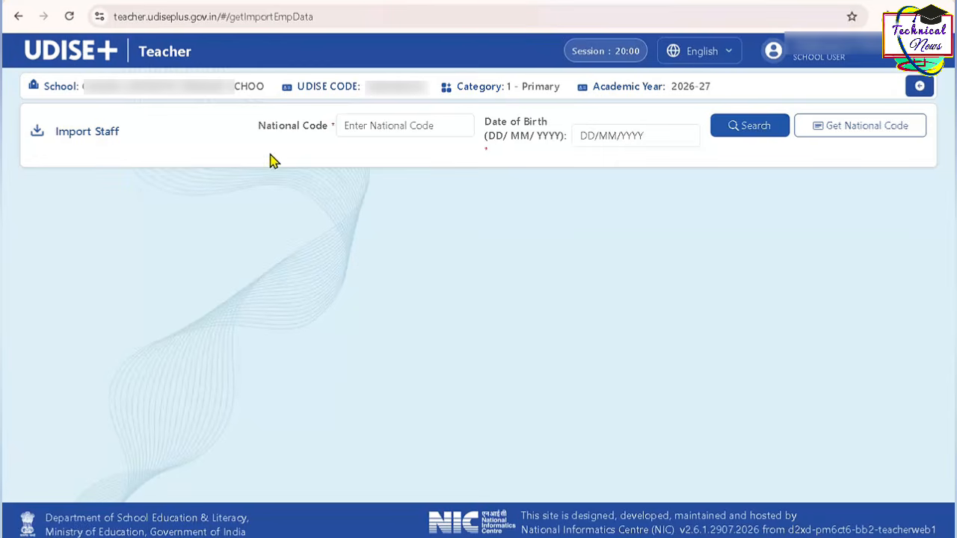
click(383, 126)
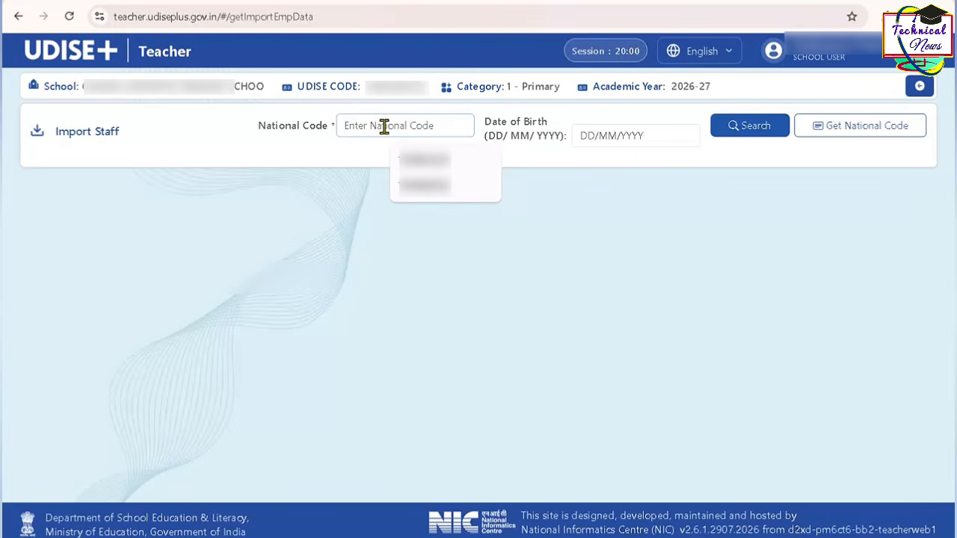
key(Down)
key(Return)
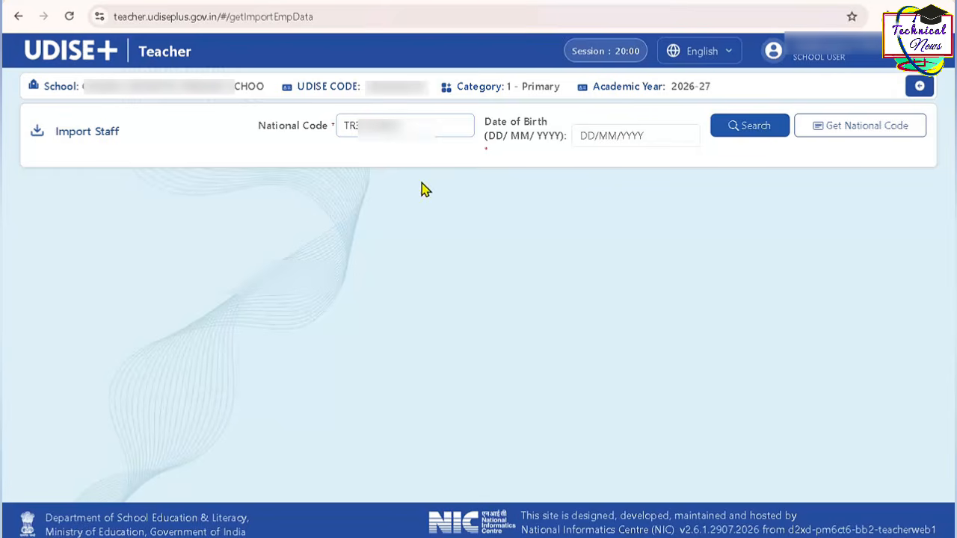
- Enter the teacher's date of birth and search for the staff record to import
click(619, 137)
text(••••••••••)
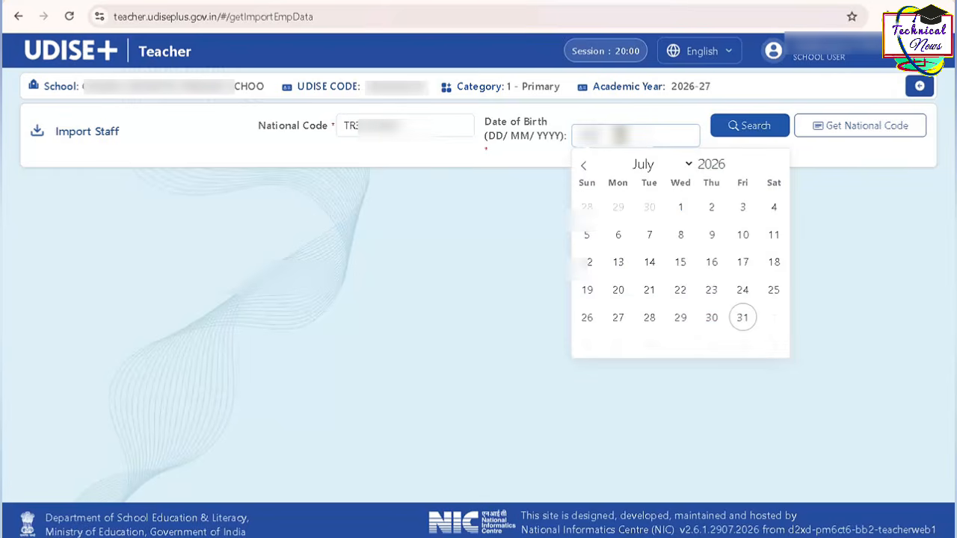
click(516, 224)
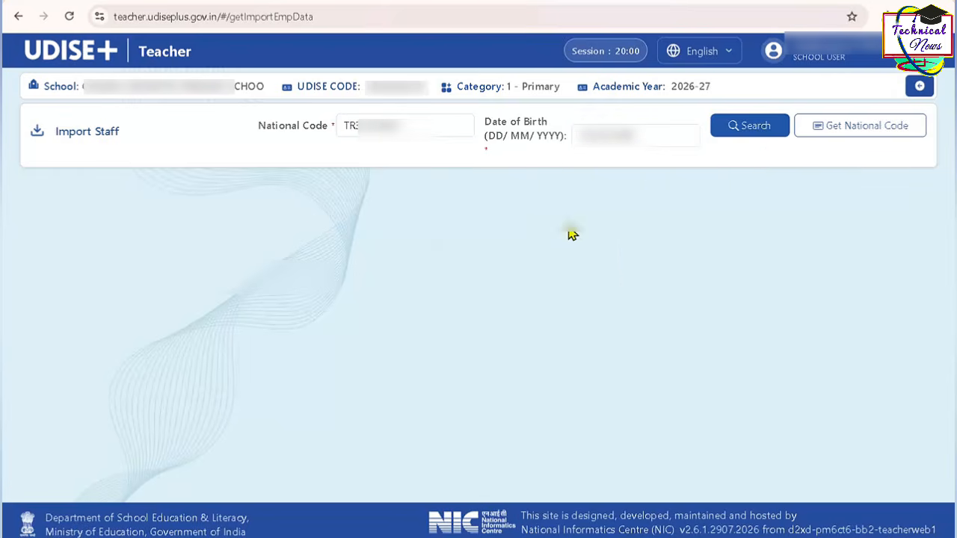
click(744, 129)
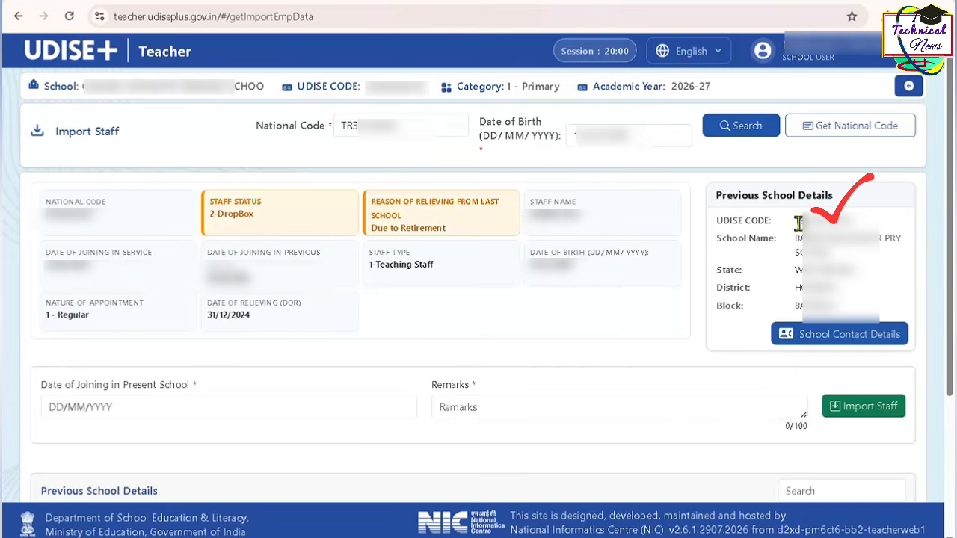
- Examine the previous school's UDISE code, name, state, district and block, and the teacher's date of relieving
drag(798, 224, 729, 224)
triple_click(735, 236)
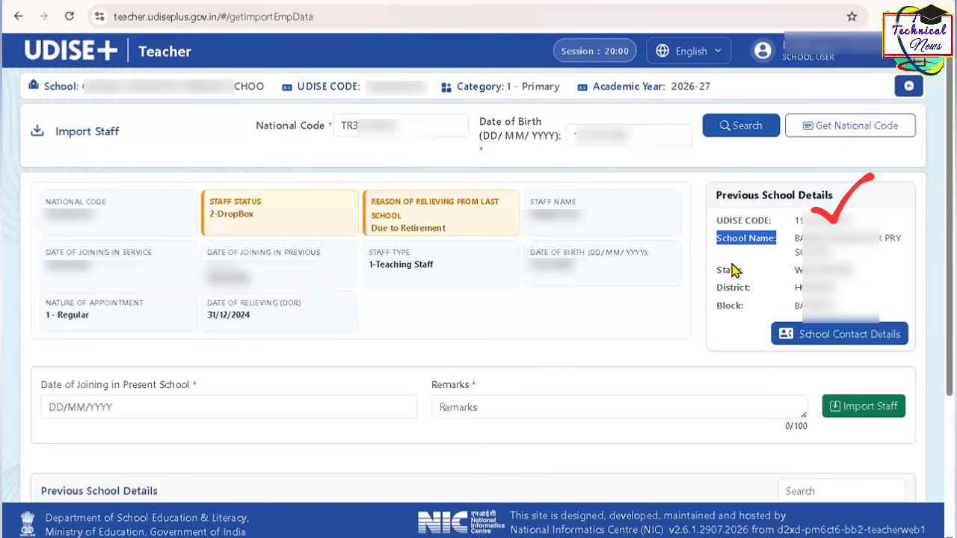
triple_click(729, 270)
triple_click(729, 288)
click(733, 321)
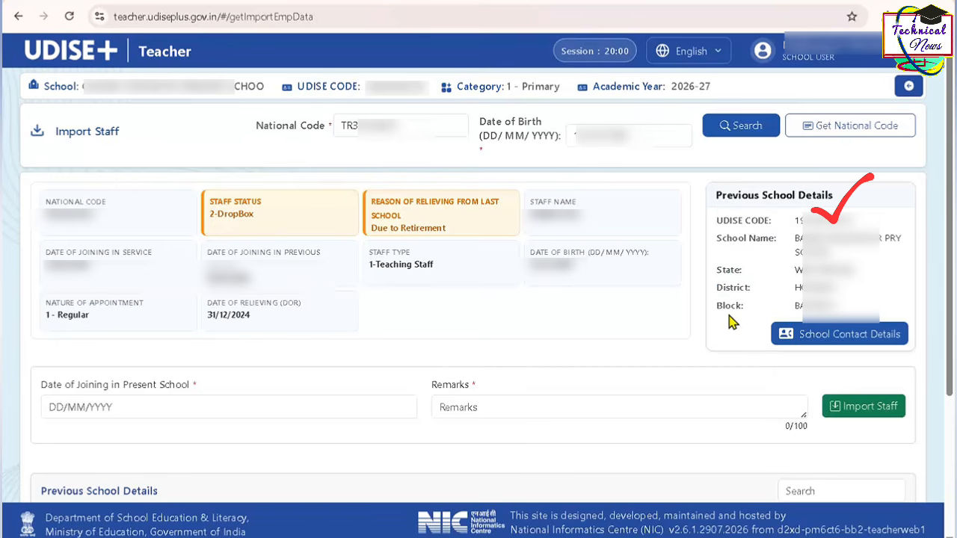
triple_click(728, 307)
click(727, 308)
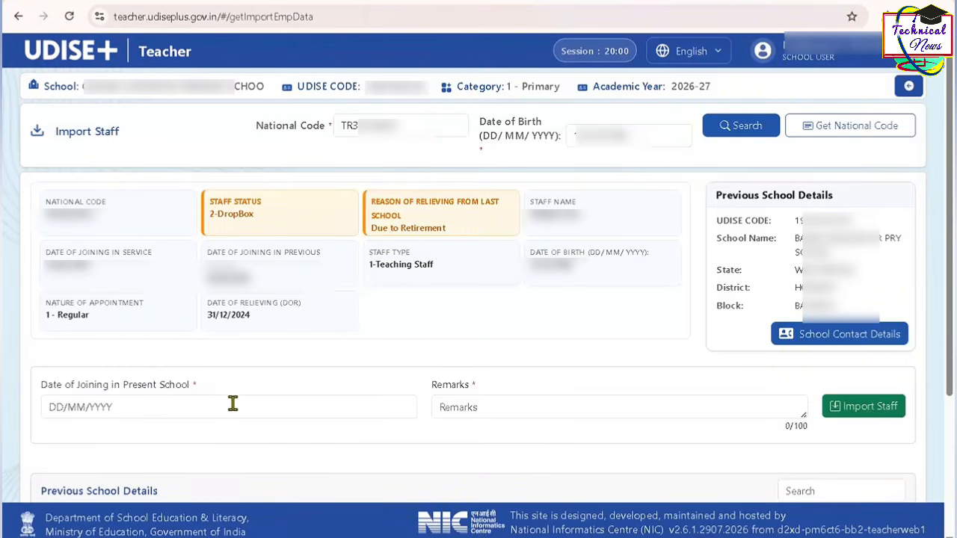
triple_click(233, 299)
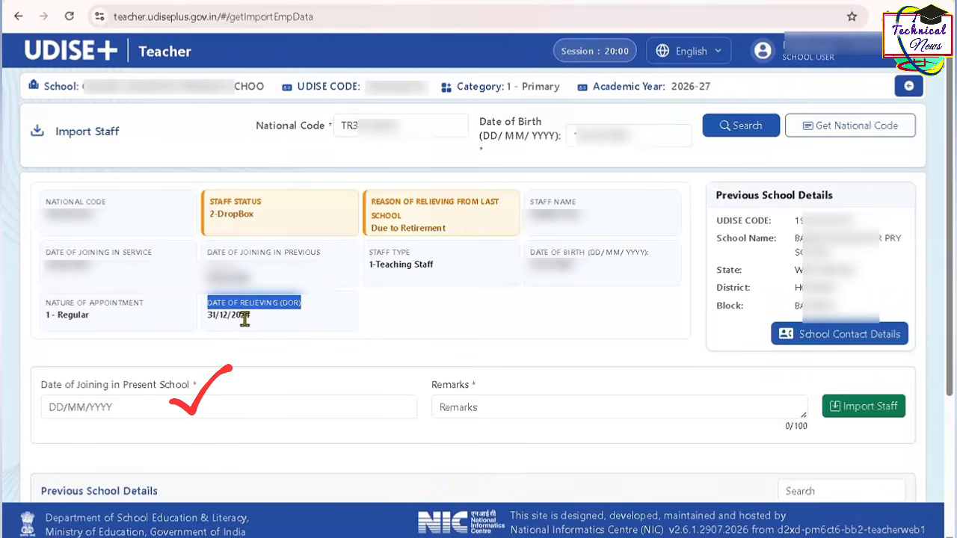
- Set the Date of Joining in Present School to 31/12/2024
click(182, 410)
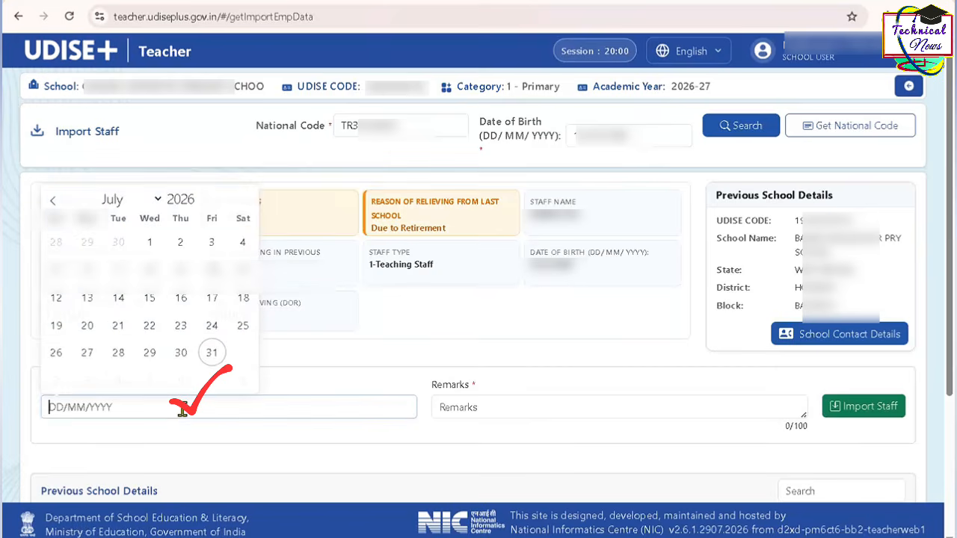
click(203, 207)
click(204, 206)
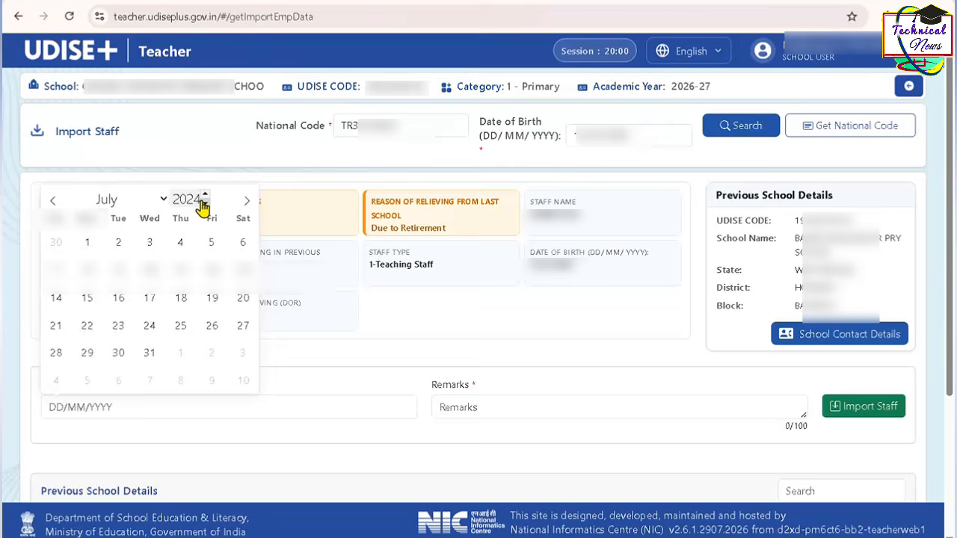
click(164, 205)
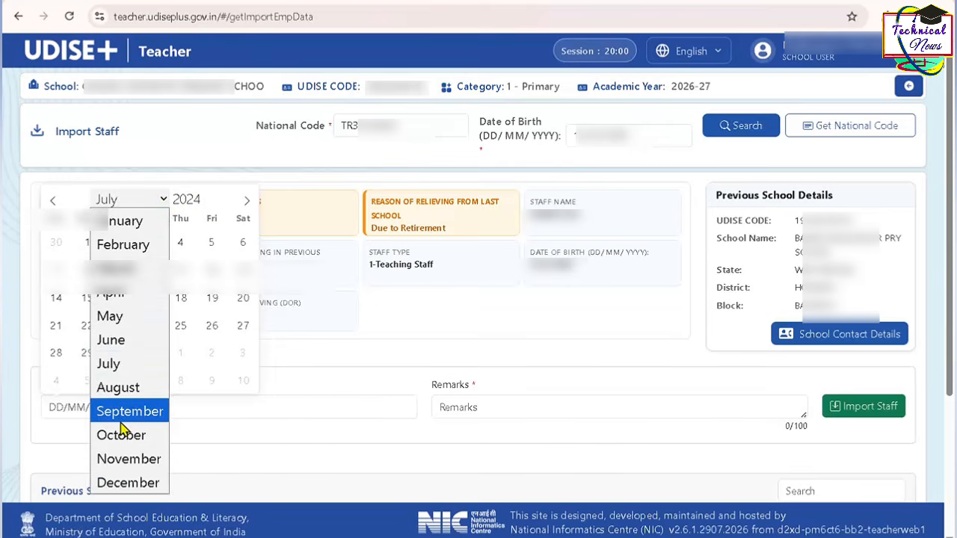
click(125, 483)
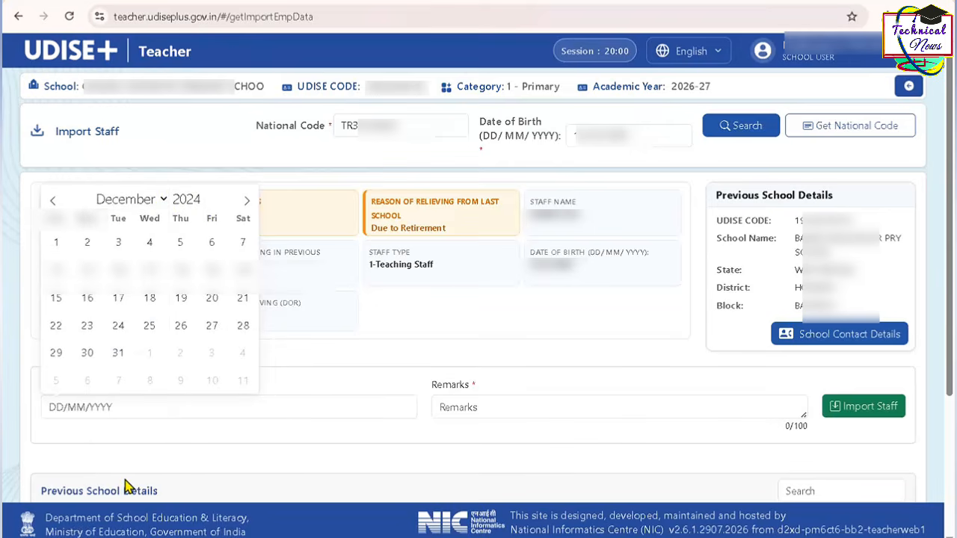
click(119, 354)
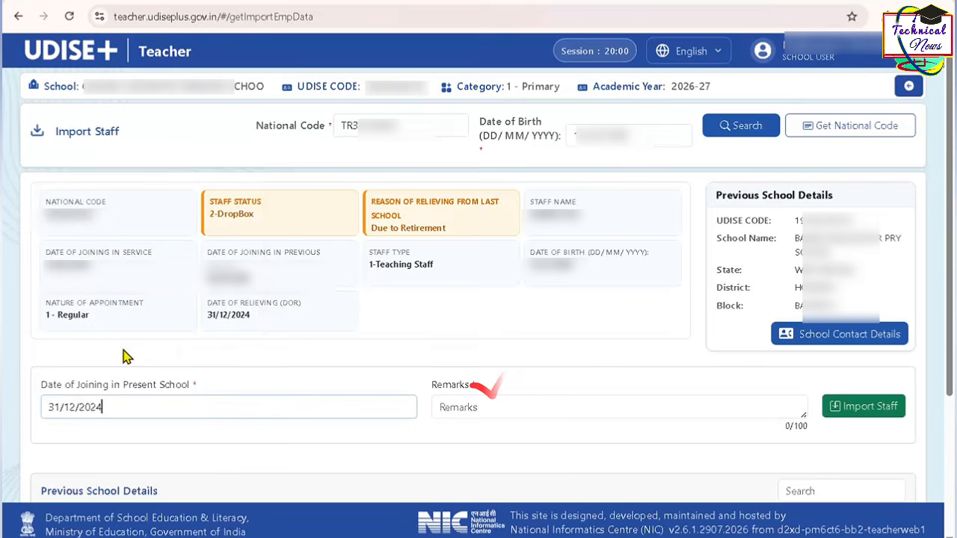
- Enter "Teacher transfer" as the import remark and import the teacher's record into the current school
click(452, 410)
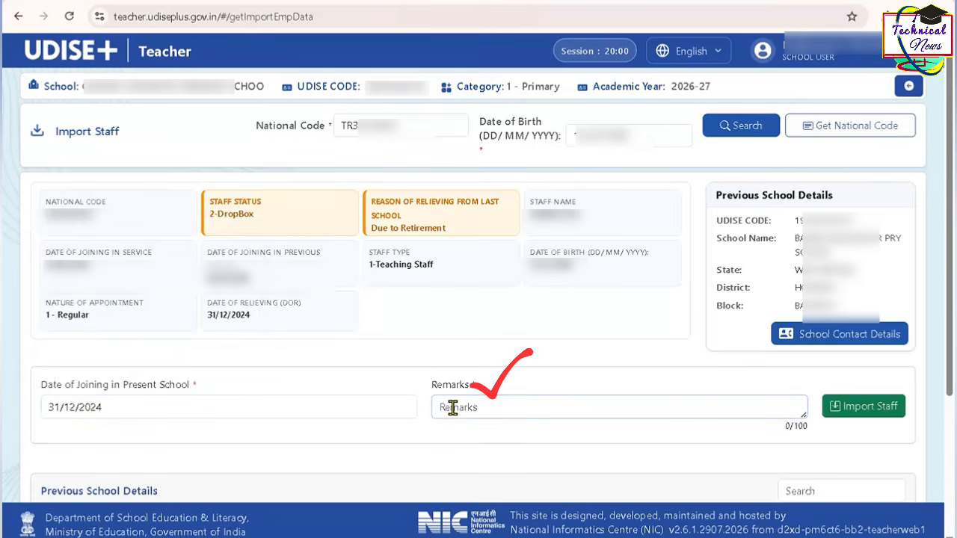
text(Teacher transfer)
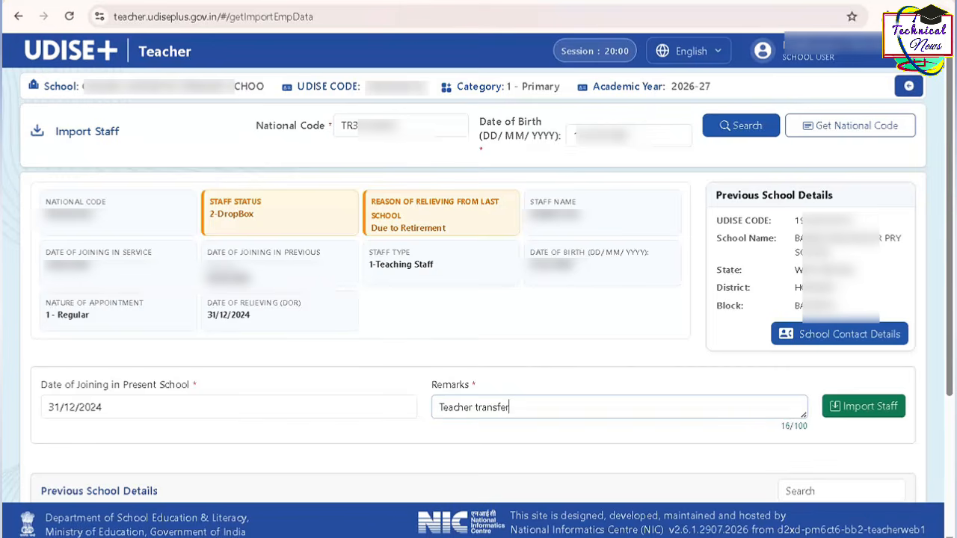
click(863, 406)
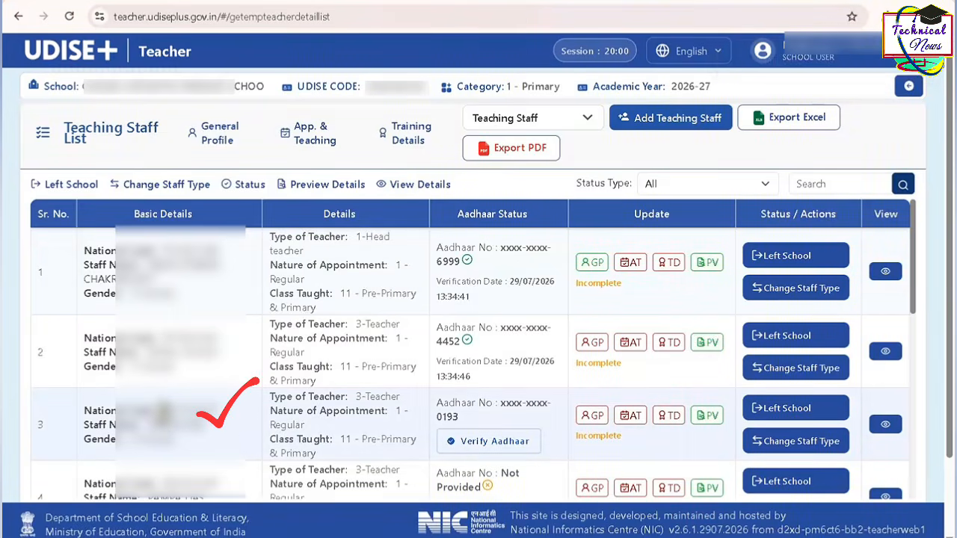
- Compare the imported teacher's entry with the duplicate in row 4, then start the Left School request for the duplicate
double_click(166, 413)
triple_click(194, 425)
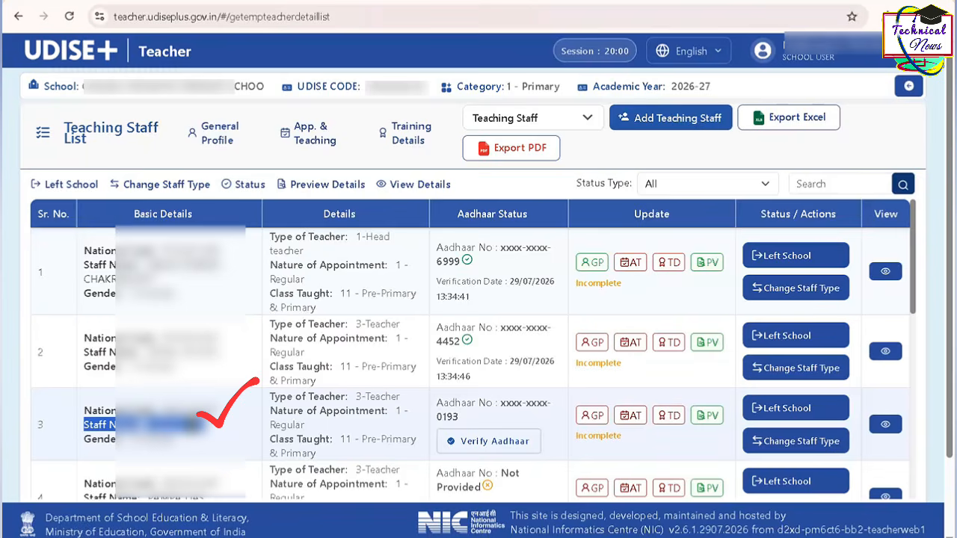
scroll(471, 359, down, 1)
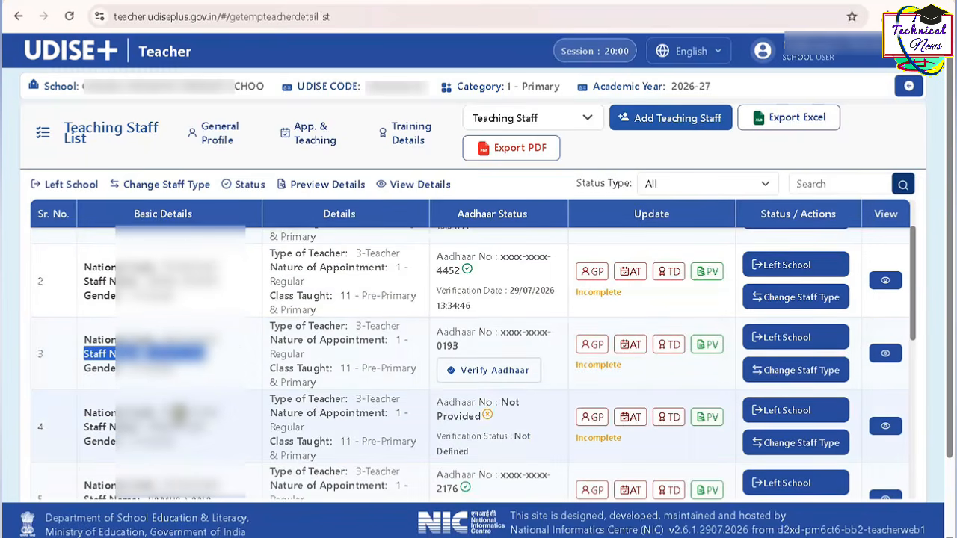
triple_click(180, 413)
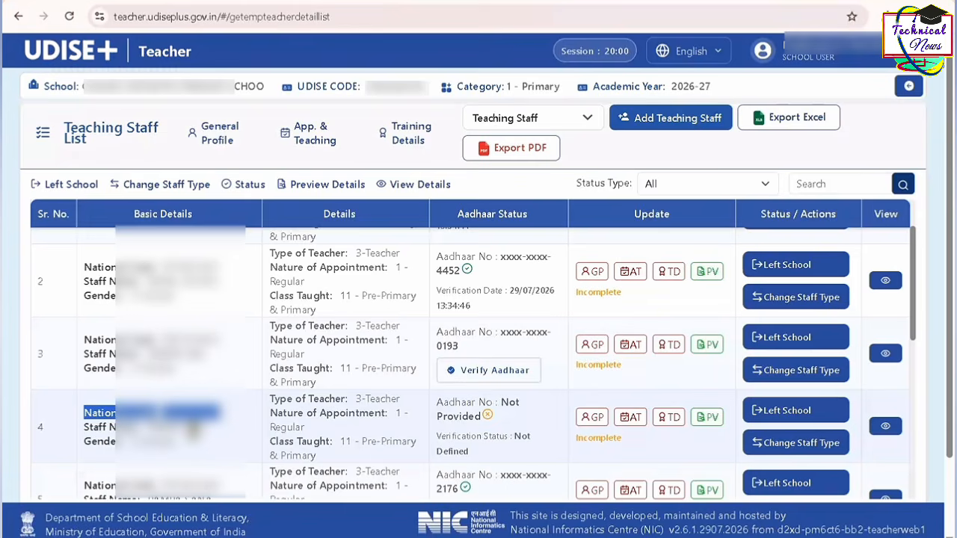
click(222, 435)
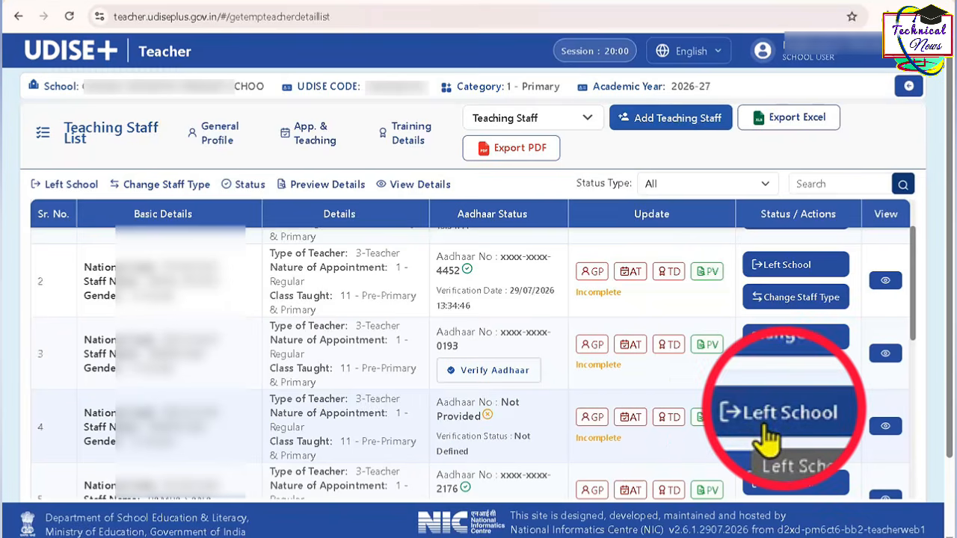
click(778, 419)
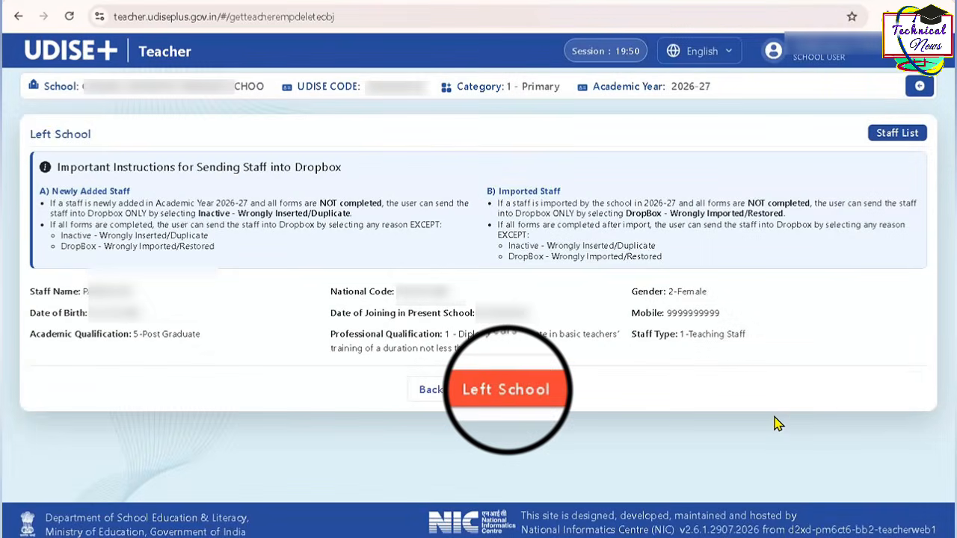
click(523, 401)
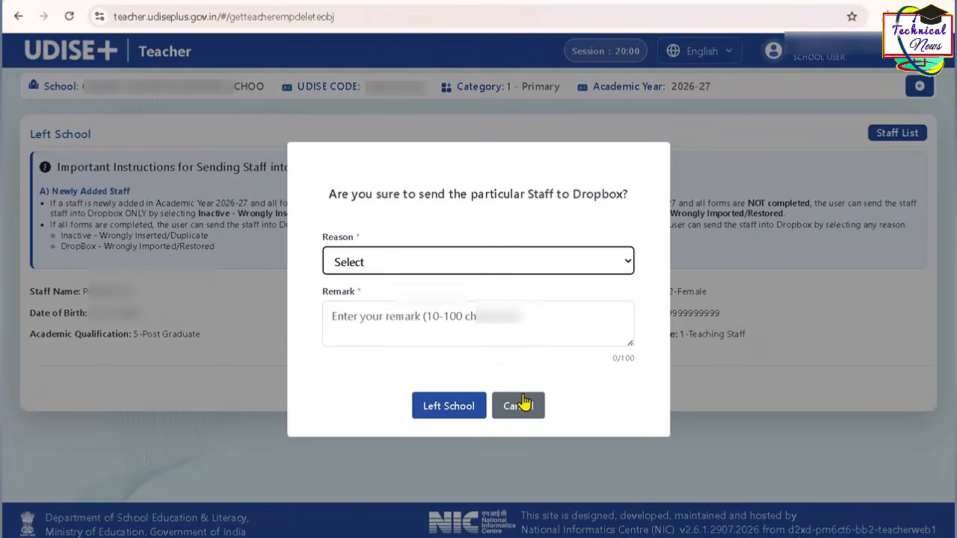
- Give "DropBox - Due to Retirement" as the reason for leaving and "DUPLICATE STAFF" as the remark
click(499, 269)
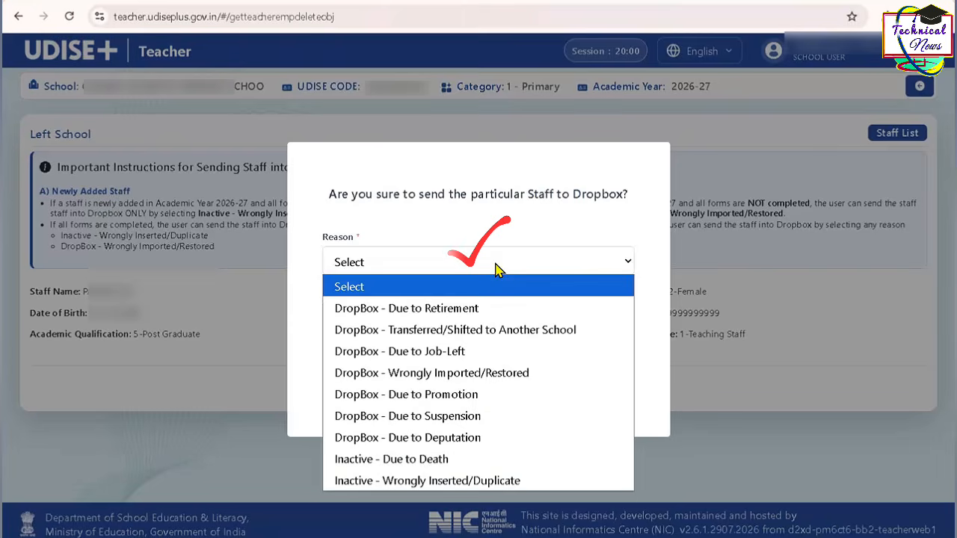
click(475, 311)
click(473, 307)
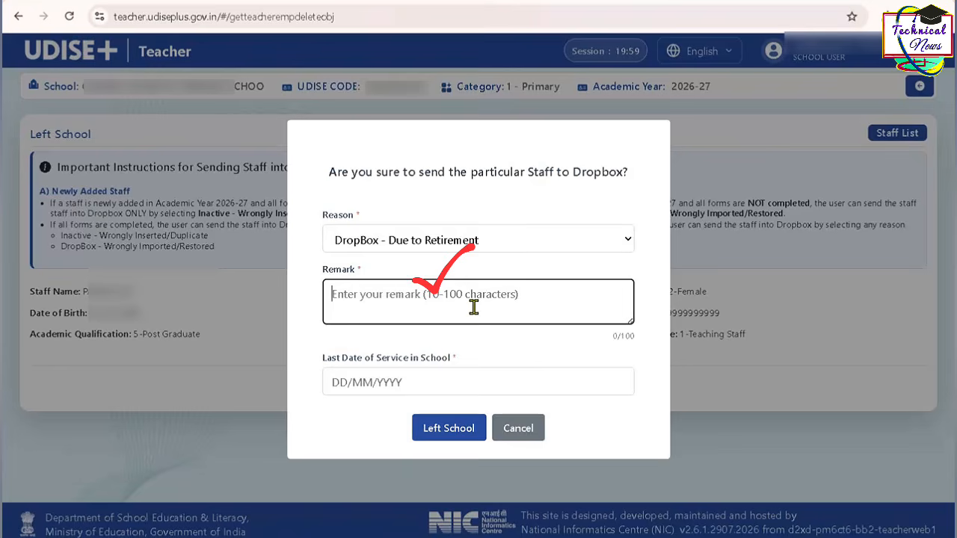
text(DUPLICATE STAFF)
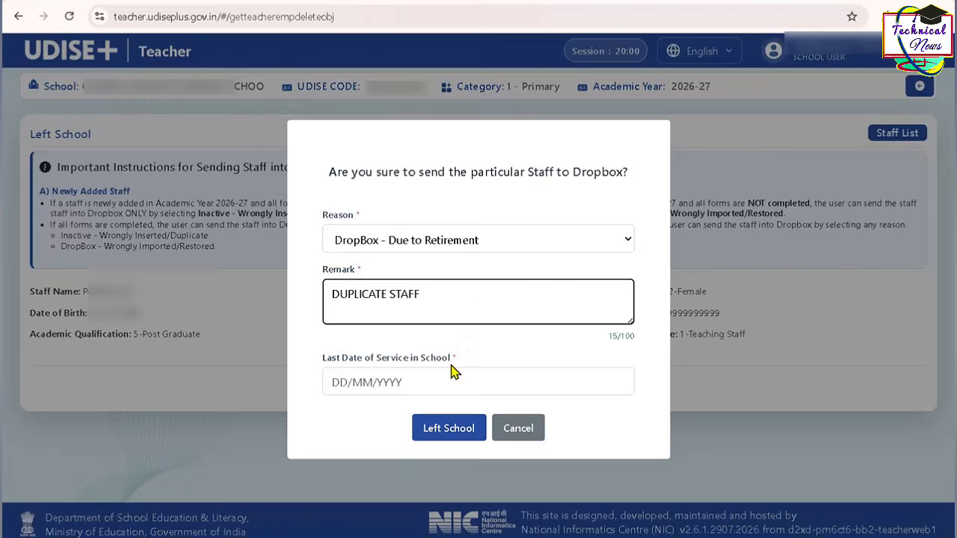
- Set the Last Date of Service in School to 31/12/2024 and send the duplicate staff entry to Dropbox
click(335, 389)
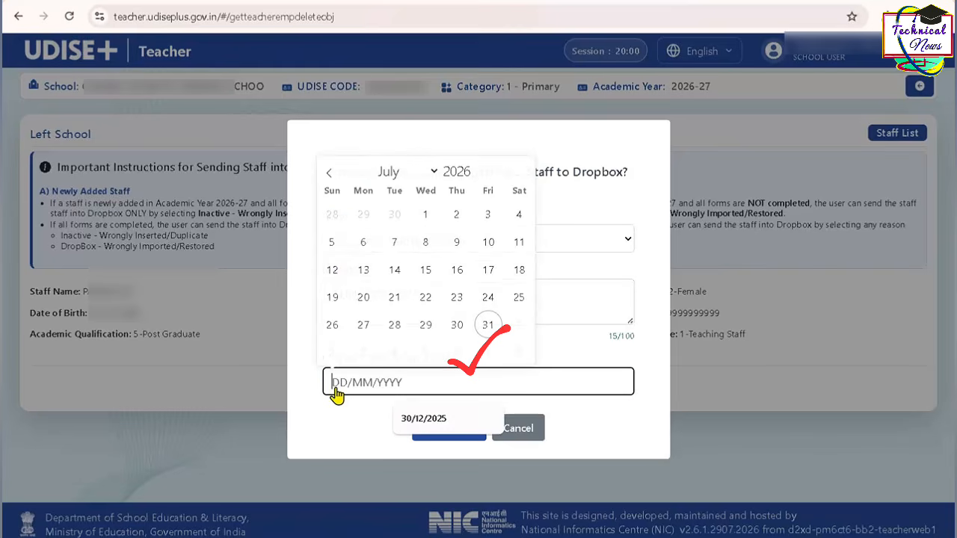
click(475, 176)
click(475, 177)
click(444, 176)
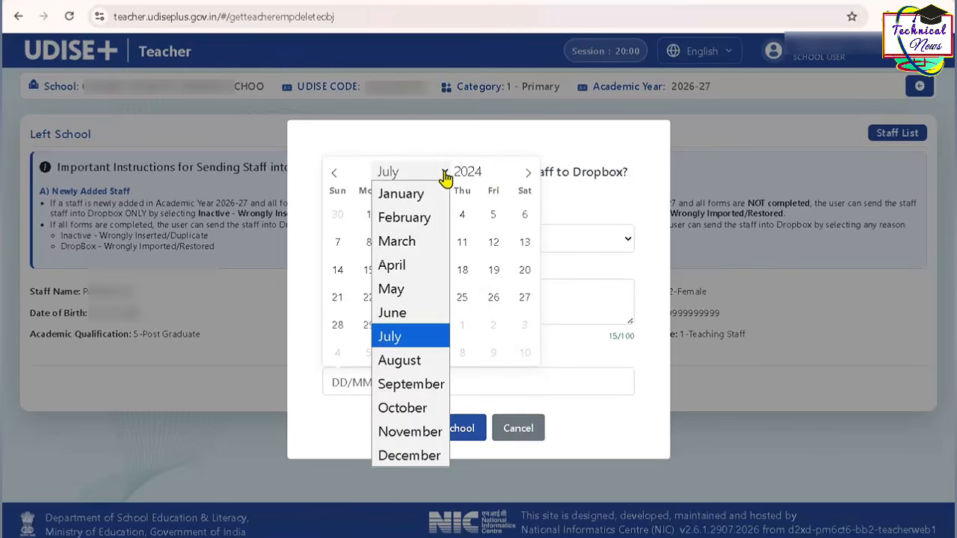
click(421, 455)
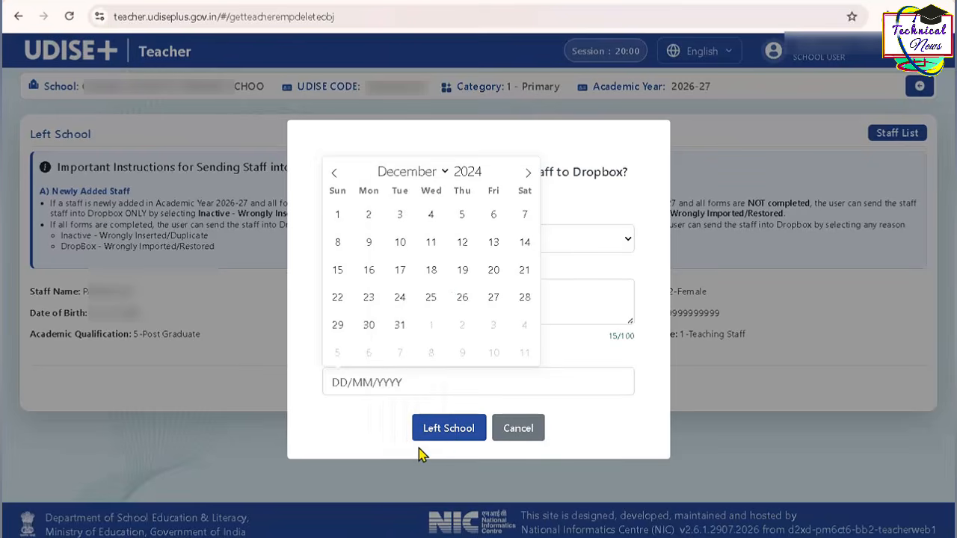
click(399, 325)
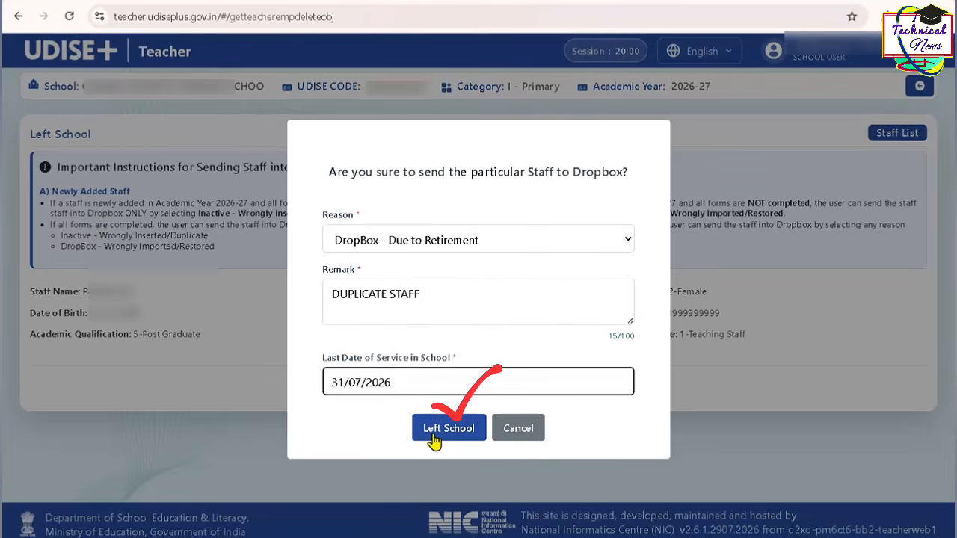
click(436, 433)
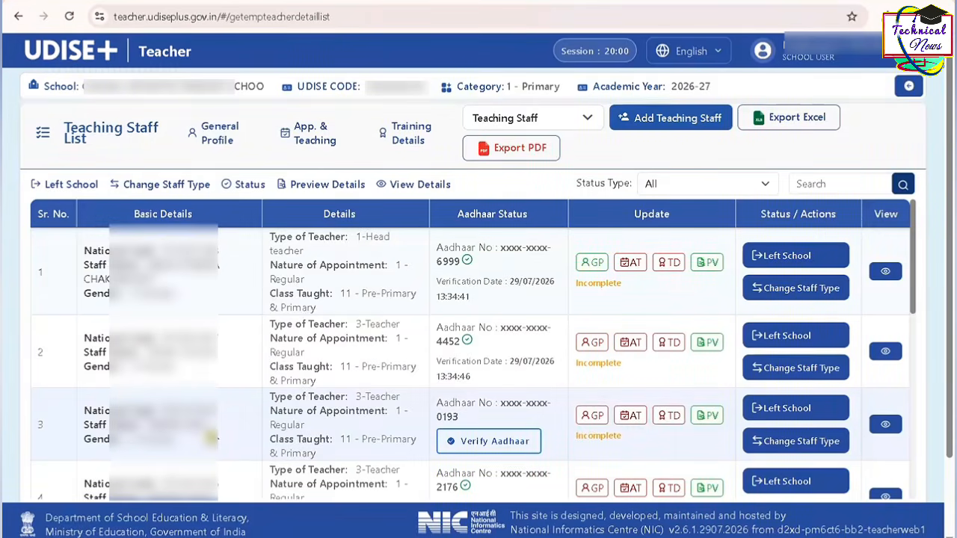
- Update the row 3 teacher's General Profile with mobile number, email, Trade/Degree 1-M.A and professional qualification 3 - B.Ed. or equivalent
scroll(212, 437, down, 1)
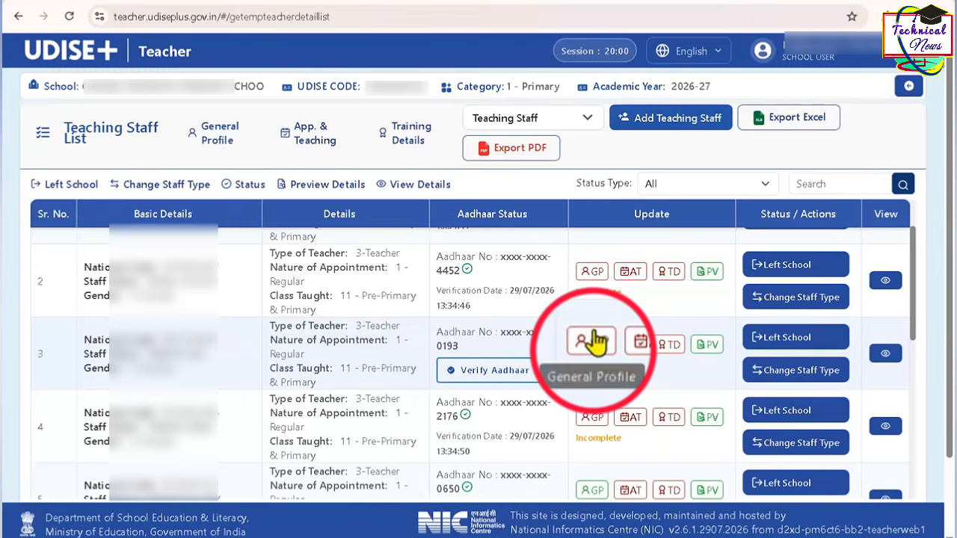
click(601, 347)
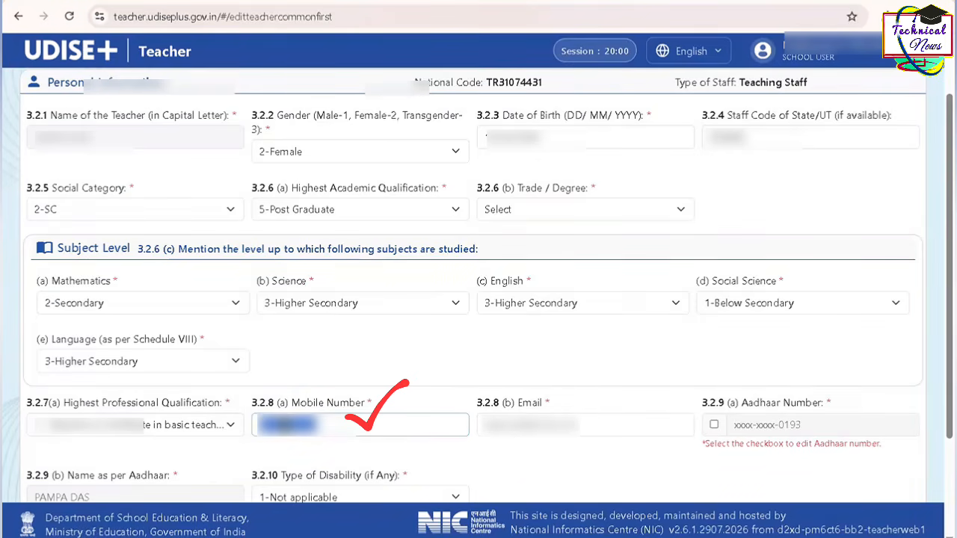
click(284, 425)
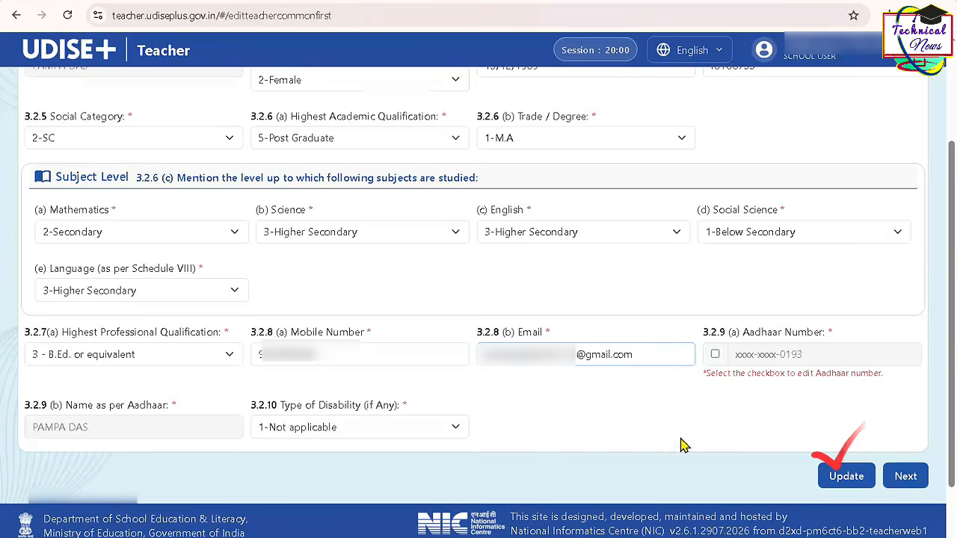
click(826, 483)
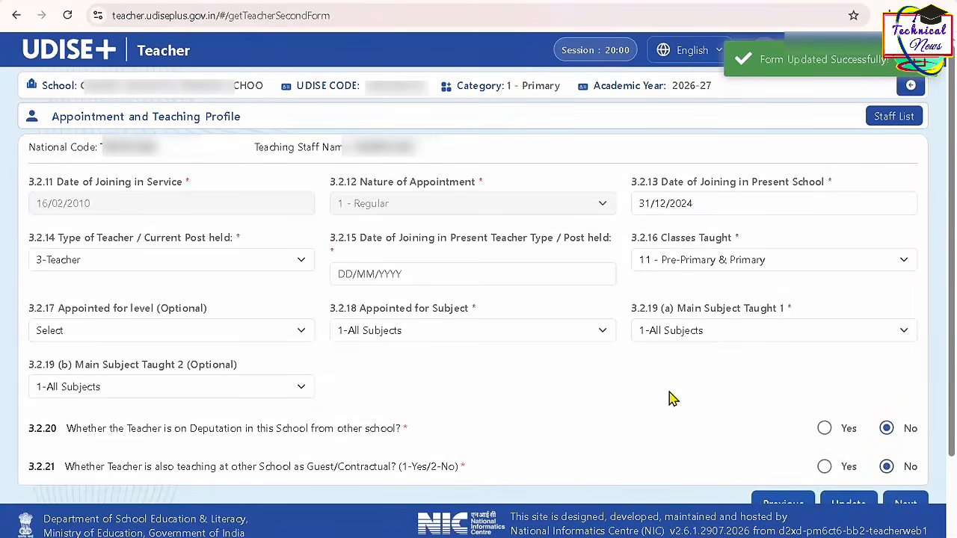
- Set the Date of Joining in Present School to 21/03/2023 in the Appointment and Teaching Profile
click(652, 206)
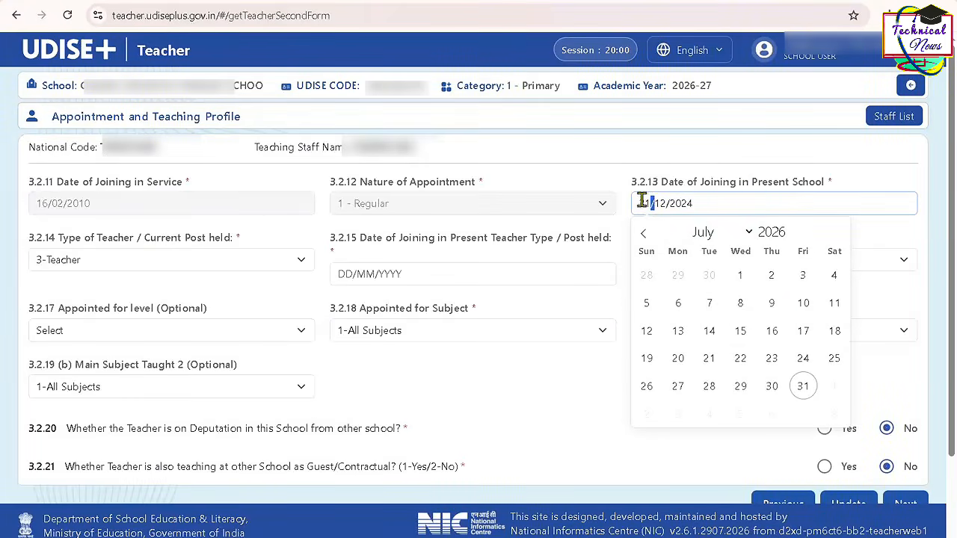
drag(678, 205, 699, 203)
click(699, 203)
key(ctrl+a)
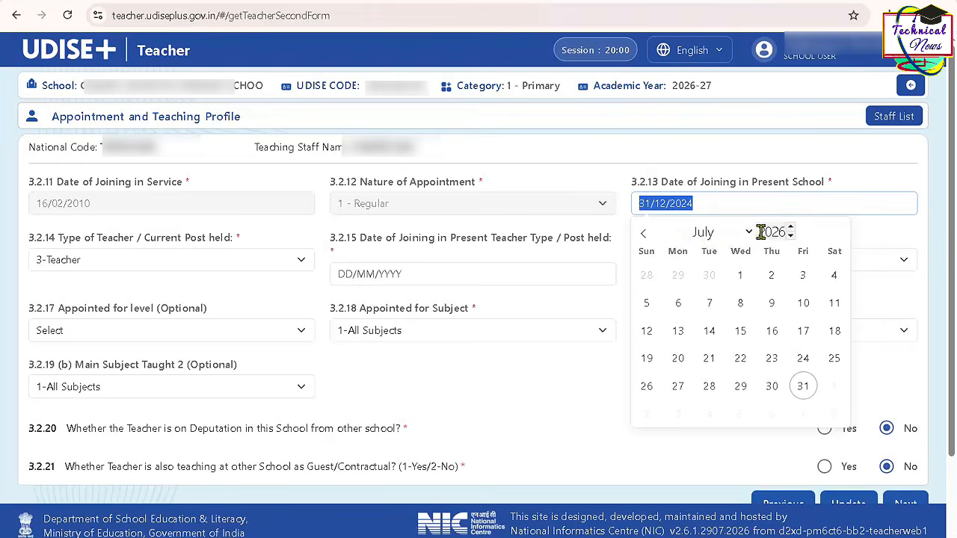
click(791, 237)
click(791, 236)
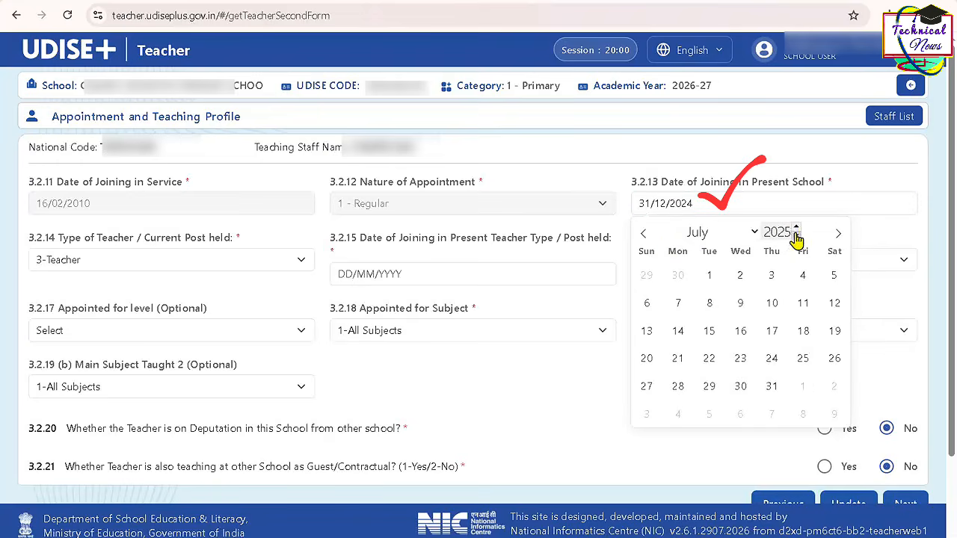
click(791, 237)
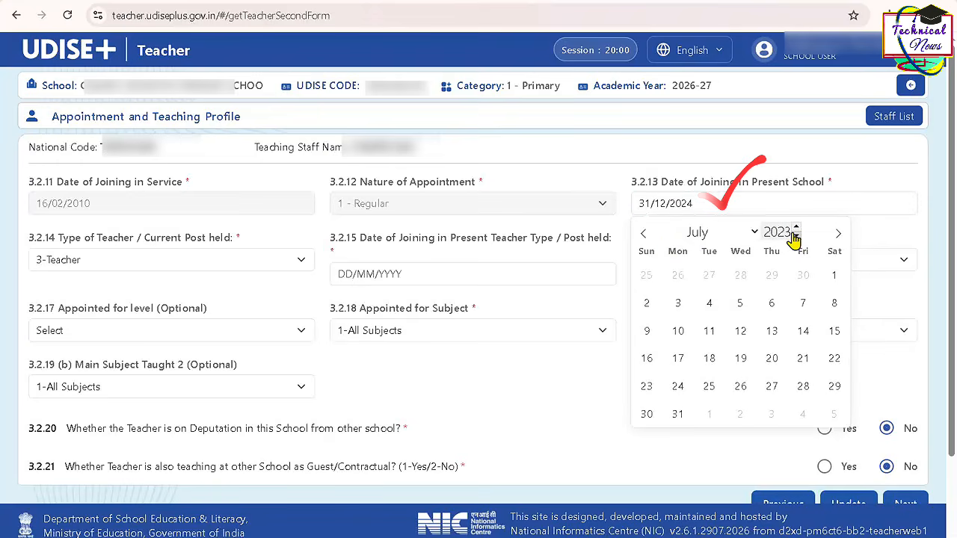
click(747, 234)
click(730, 304)
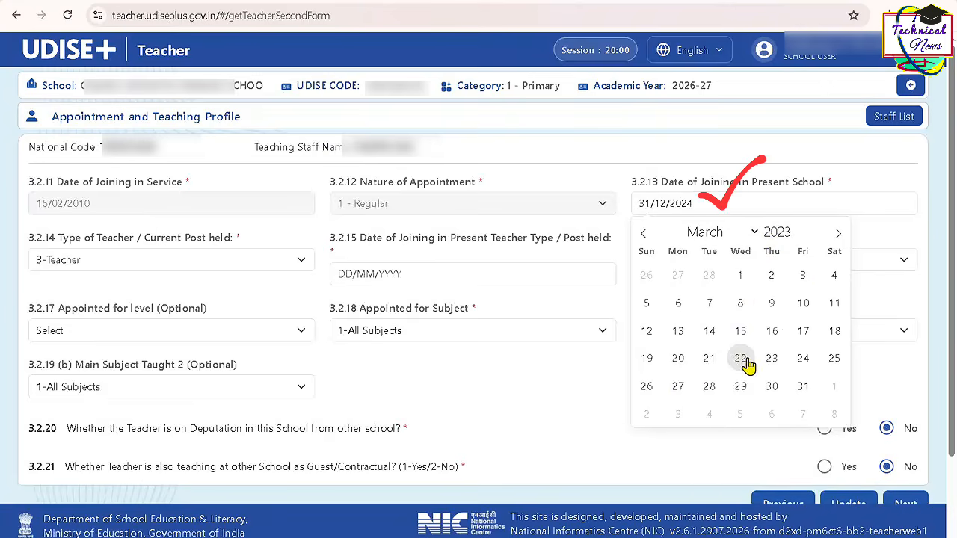
click(708, 366)
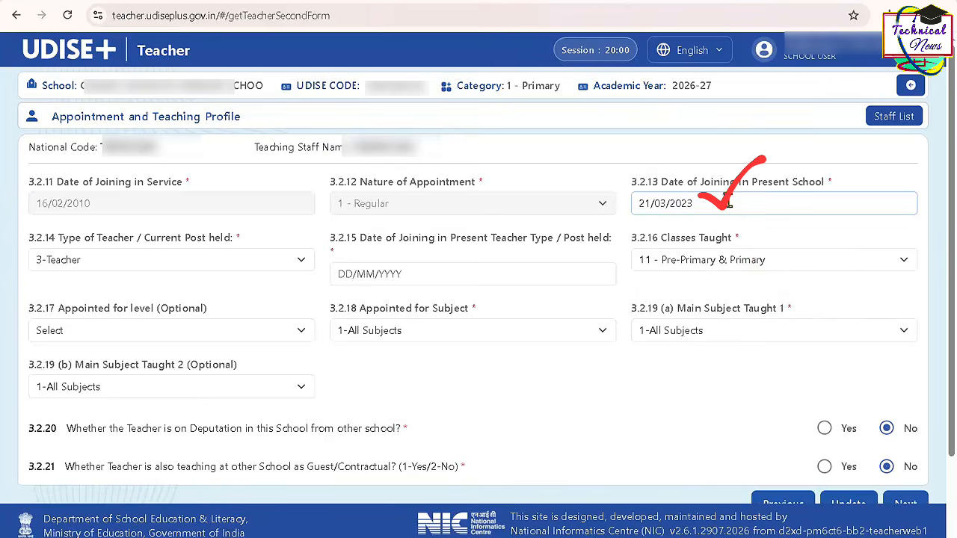
triple_click(735, 193)
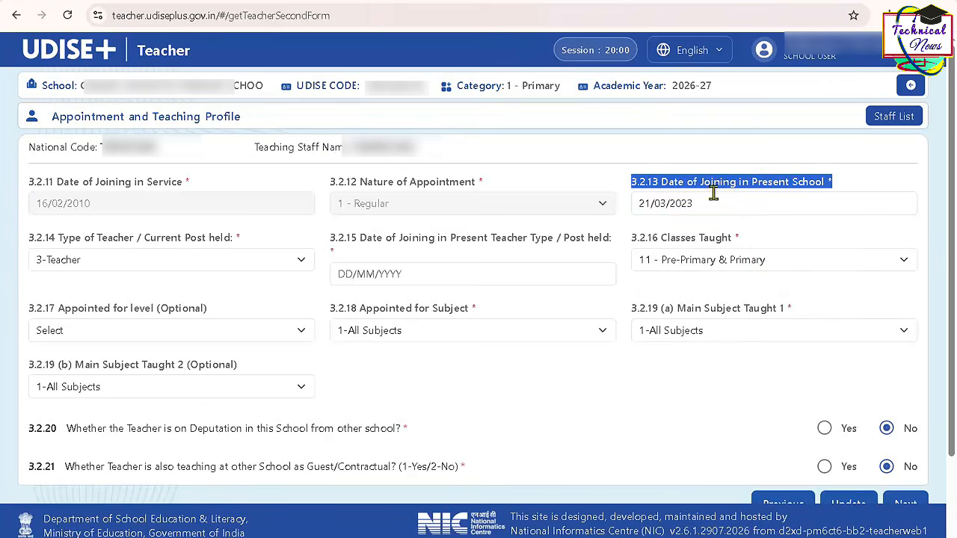
- Set the Date of Joining in Present Teacher Type / Post held to 21/03/2024
triple_click(107, 238)
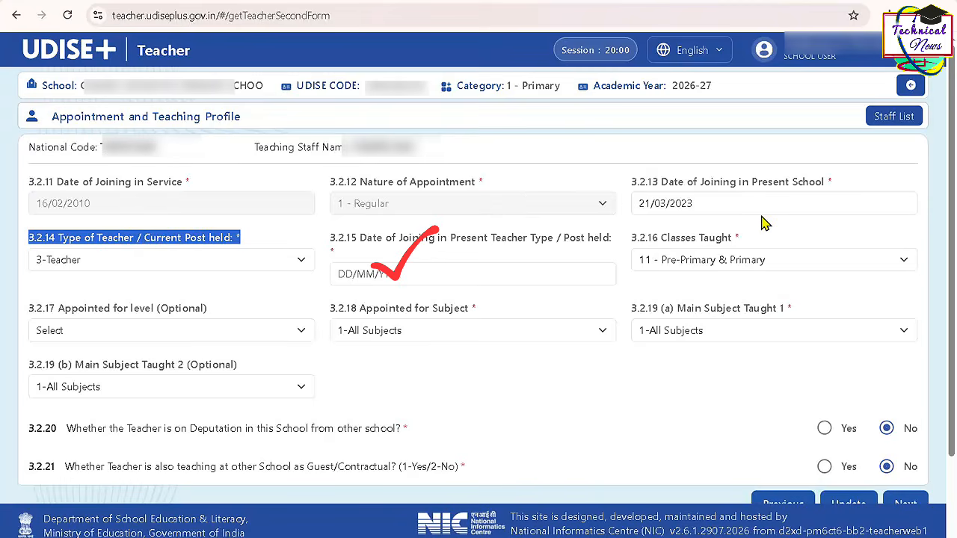
triple_click(446, 239)
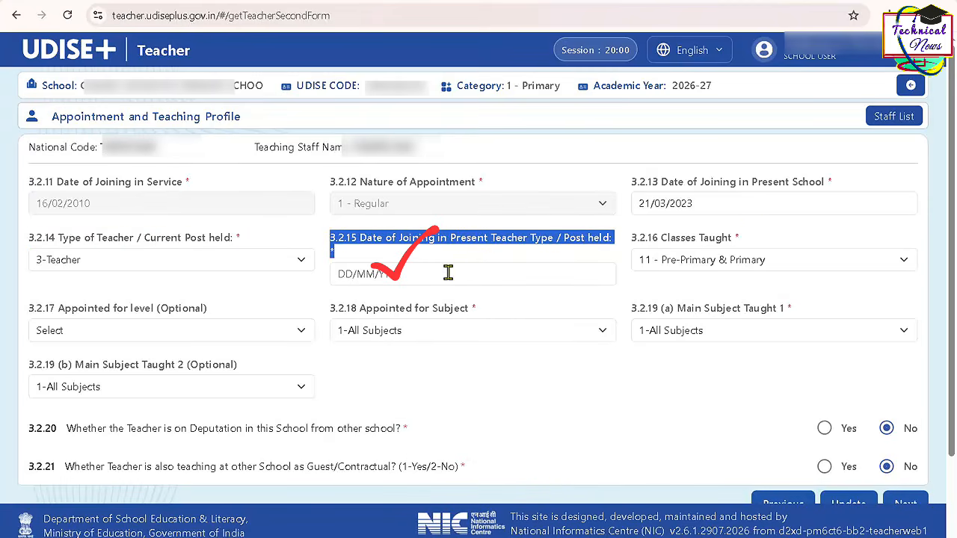
click(448, 273)
click(495, 308)
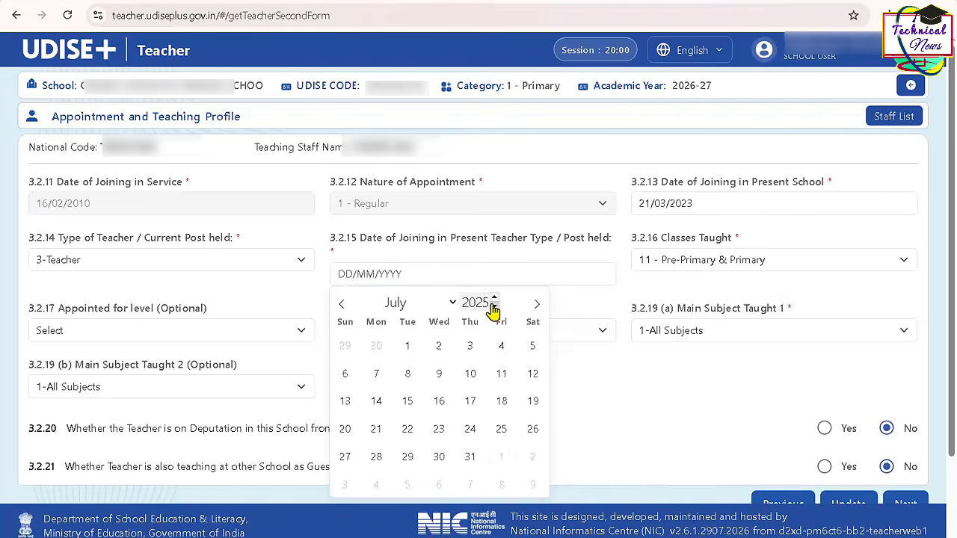
click(494, 307)
click(451, 307)
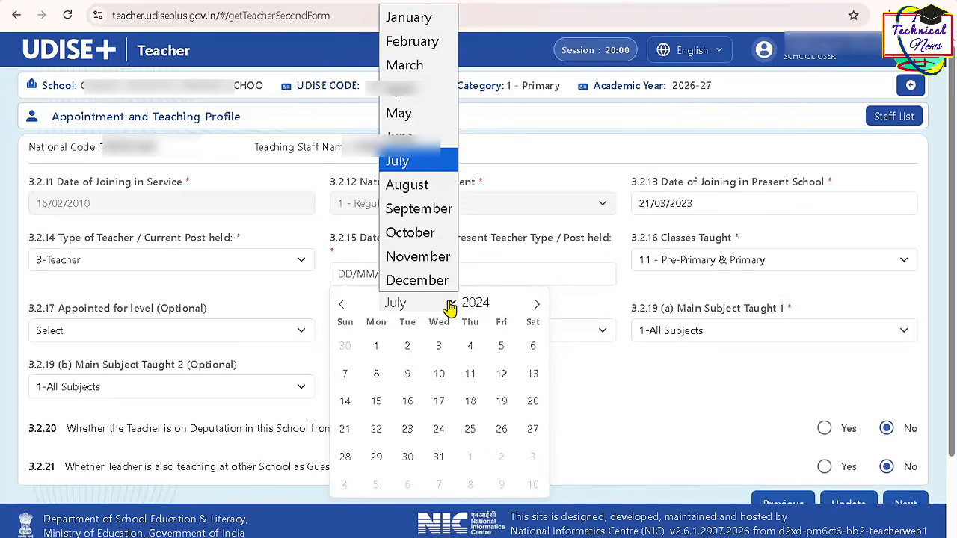
click(425, 72)
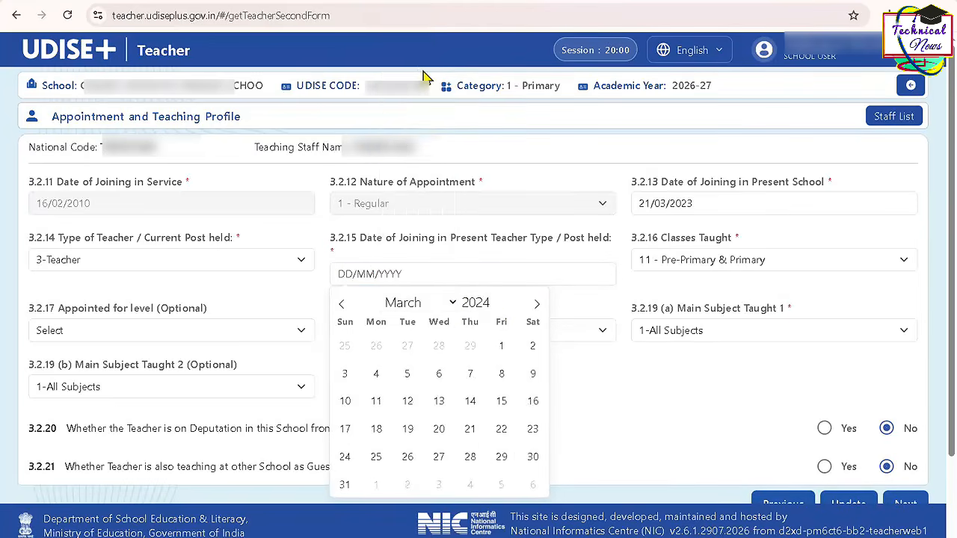
click(470, 429)
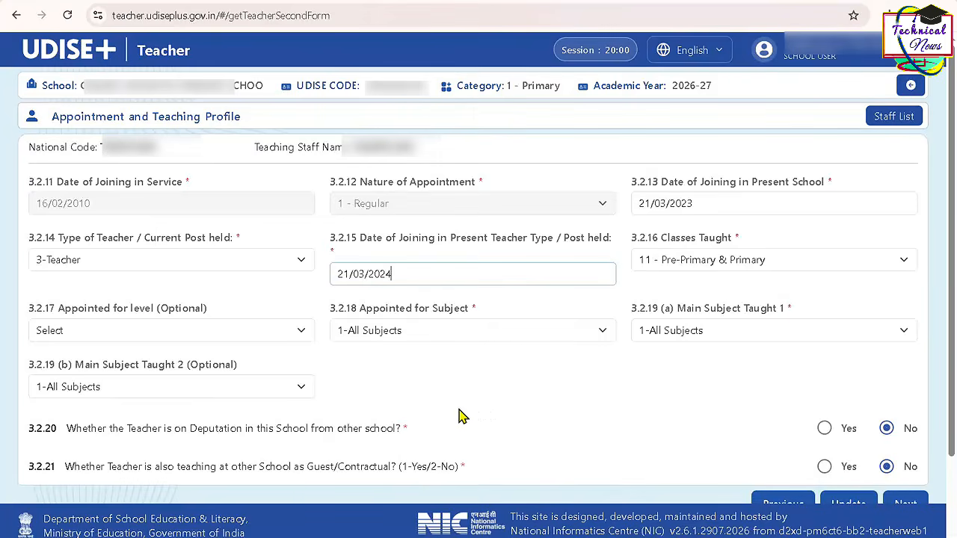
- Set Appointed for level to 1-PRT/Primary Teacher and submit the Appointment and Teaching Profile update
triple_click(150, 315)
click(147, 329)
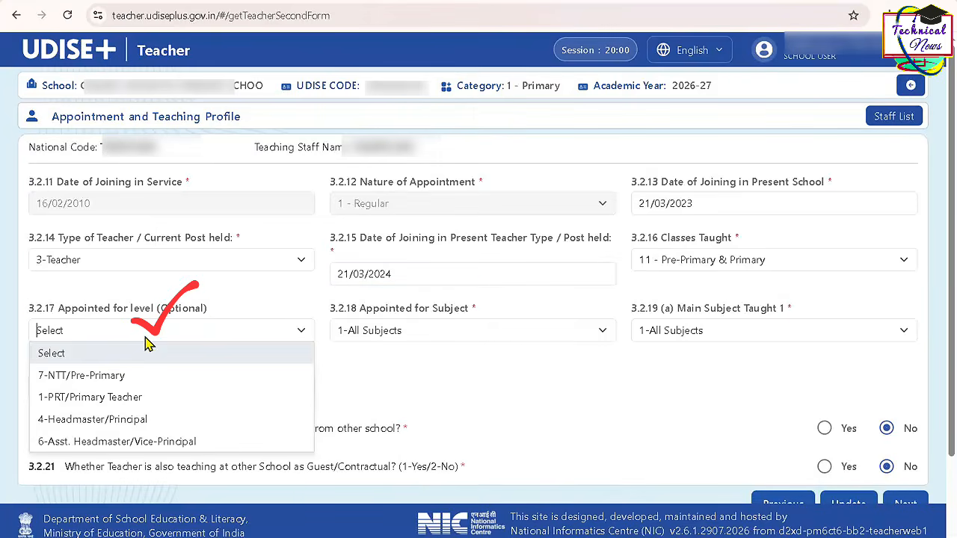
click(128, 397)
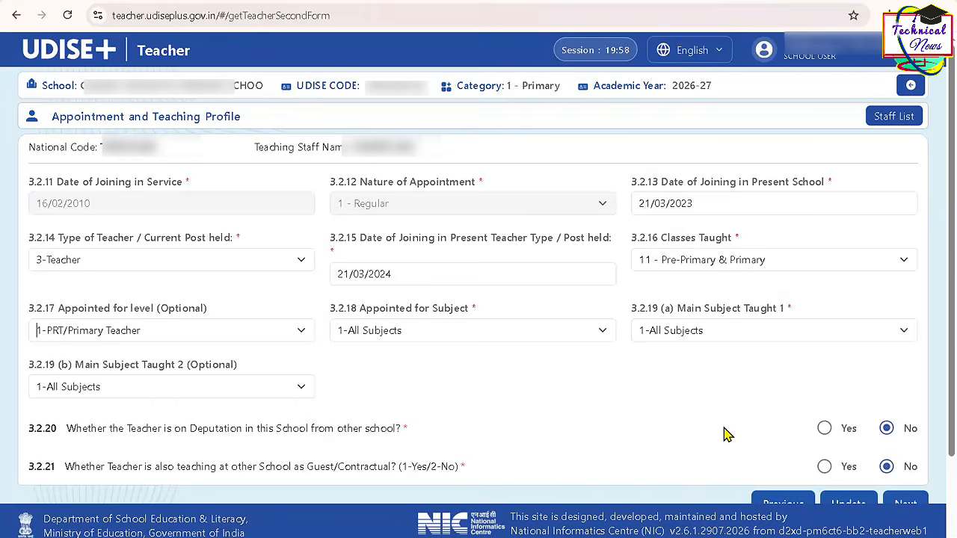
scroll(725, 433, down, 1)
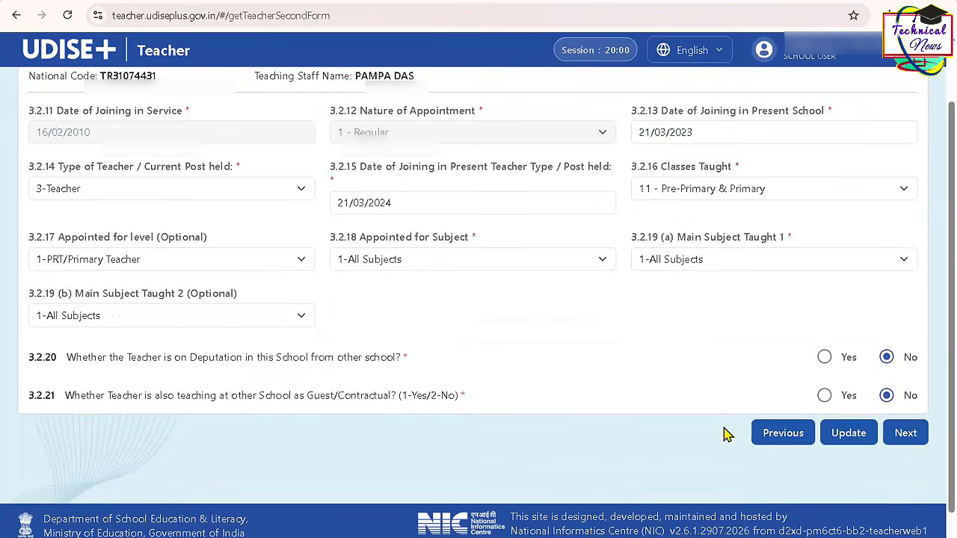
click(852, 438)
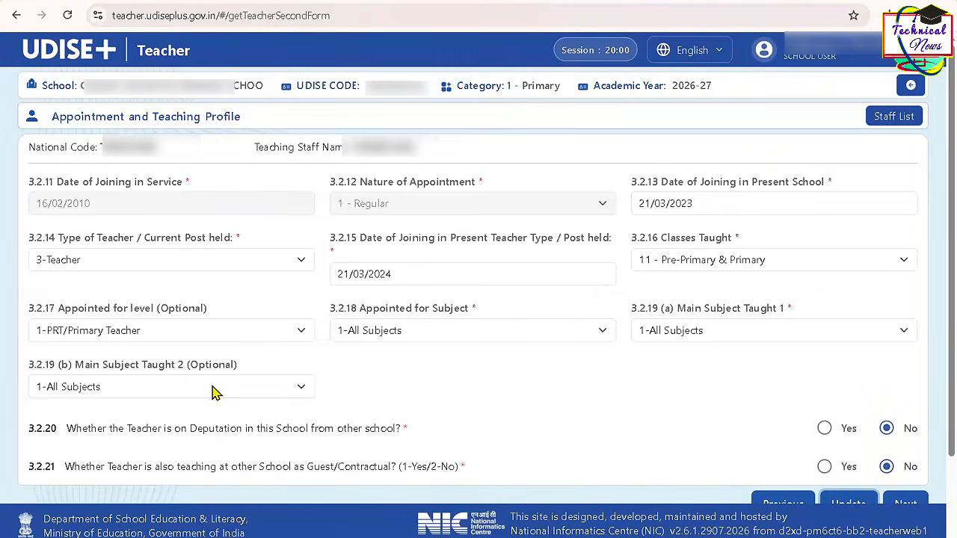
- Change Main Subject Taught 2 to 4-Environment Studies and update the Appointment and Teaching Profile
click(215, 389)
click(128, 479)
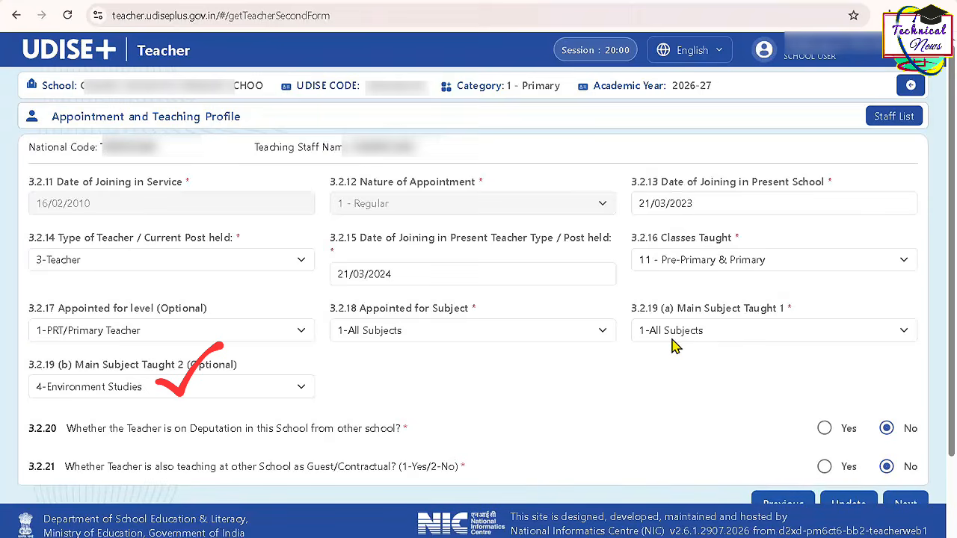
triple_click(184, 364)
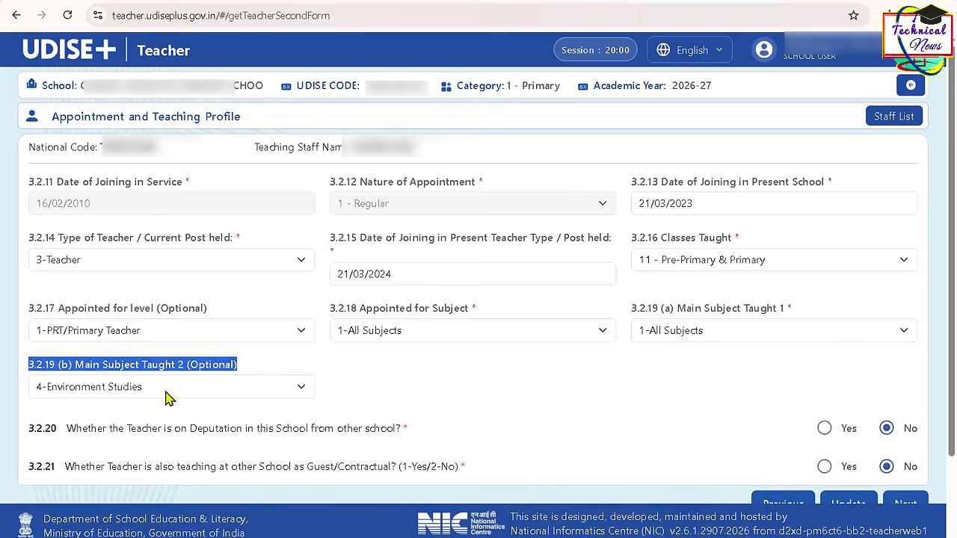
click(617, 412)
scroll(617, 412, down, 1)
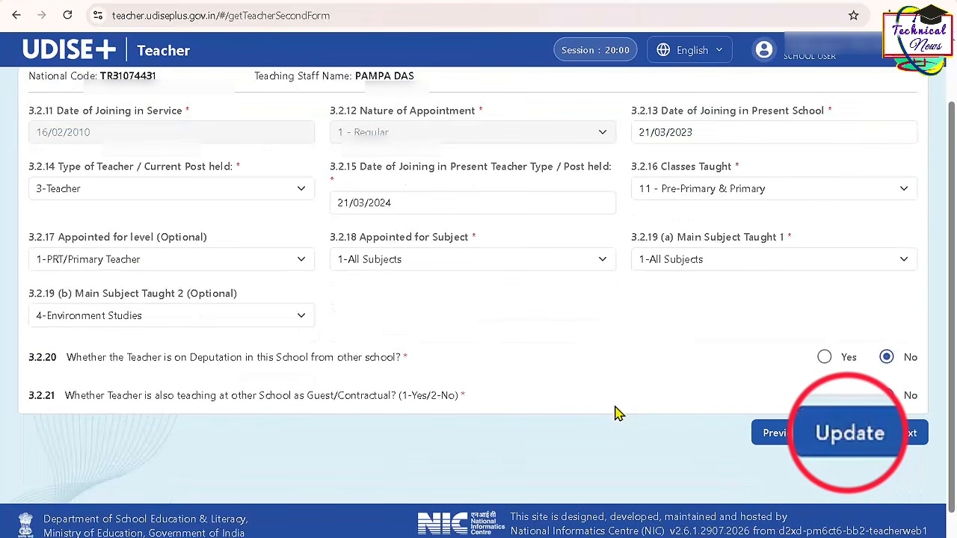
click(841, 440)
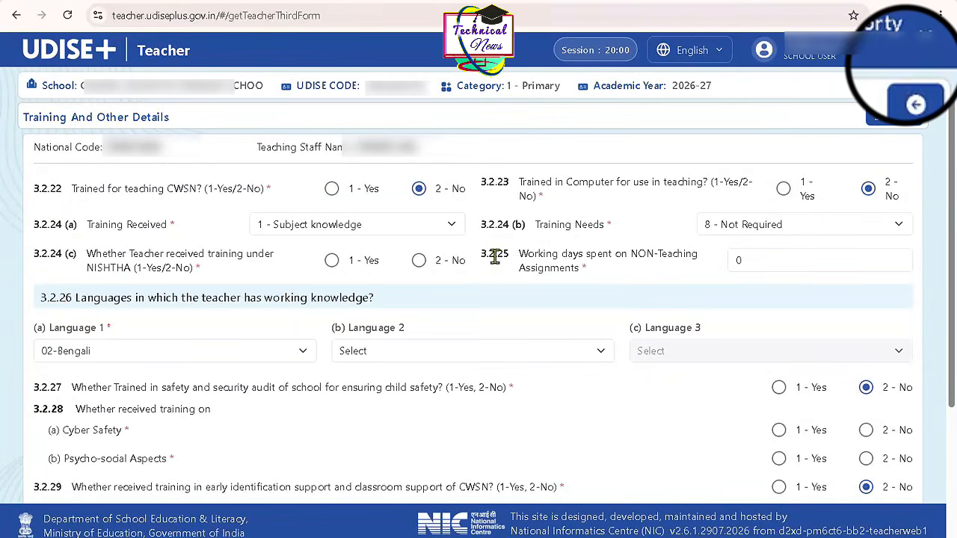
- Set NISHTHA, Cyber Safety, Psycho-social Aspects and CTET/STET to 2 - No, choose 04-Hindi as Language 2, and update the training details
click(419, 260)
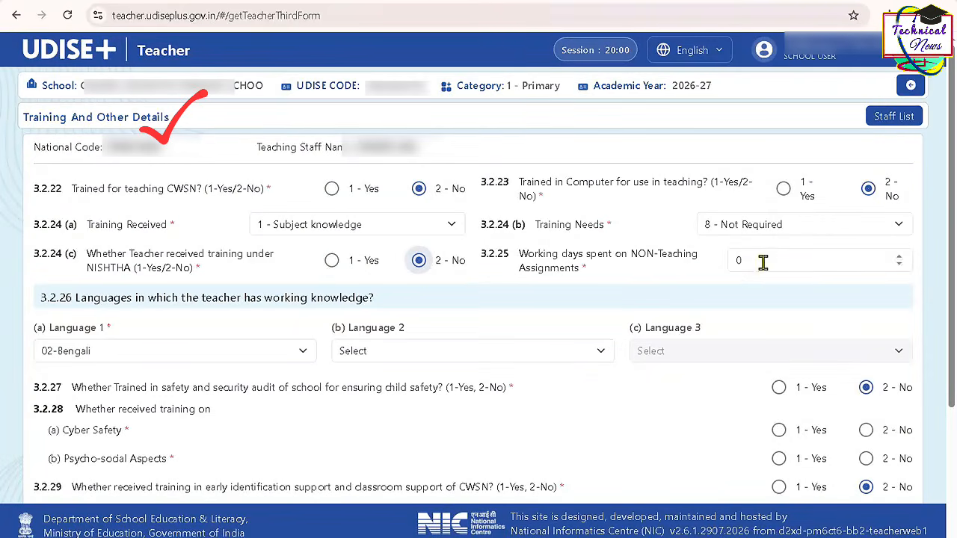
click(478, 356)
text(h)
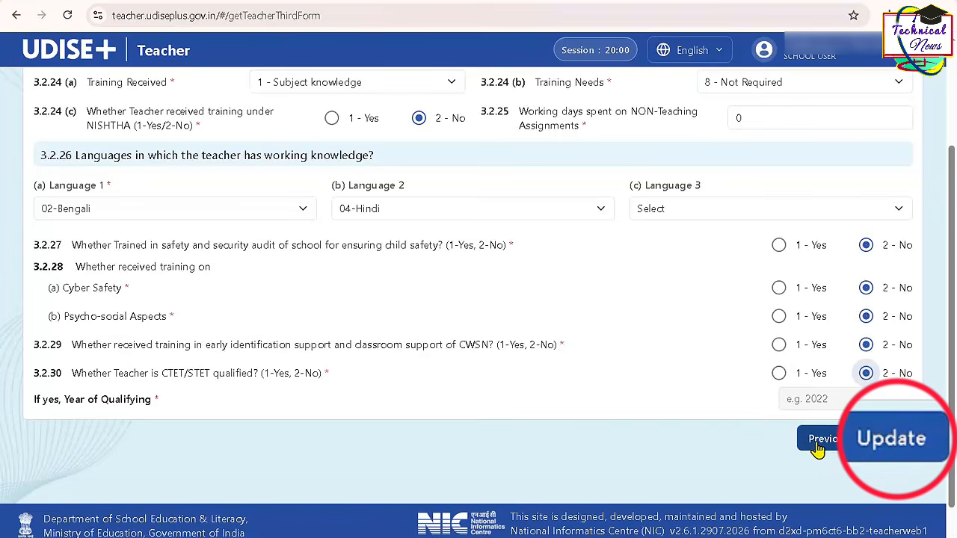
click(905, 446)
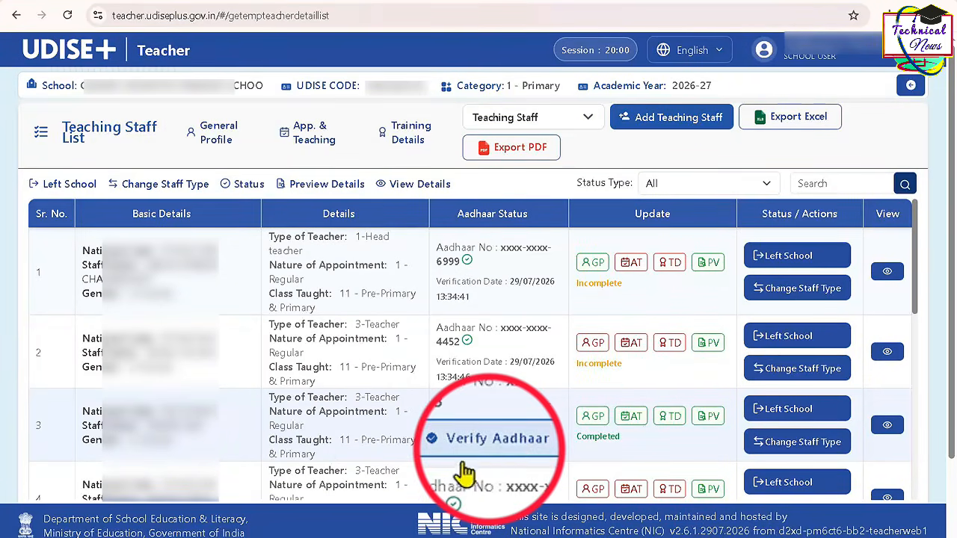
- Verify the row 3 teacher's Aadhaar, and try to verify the row 6 teacher's Aadhaar in the Teaching Staff List
click(514, 450)
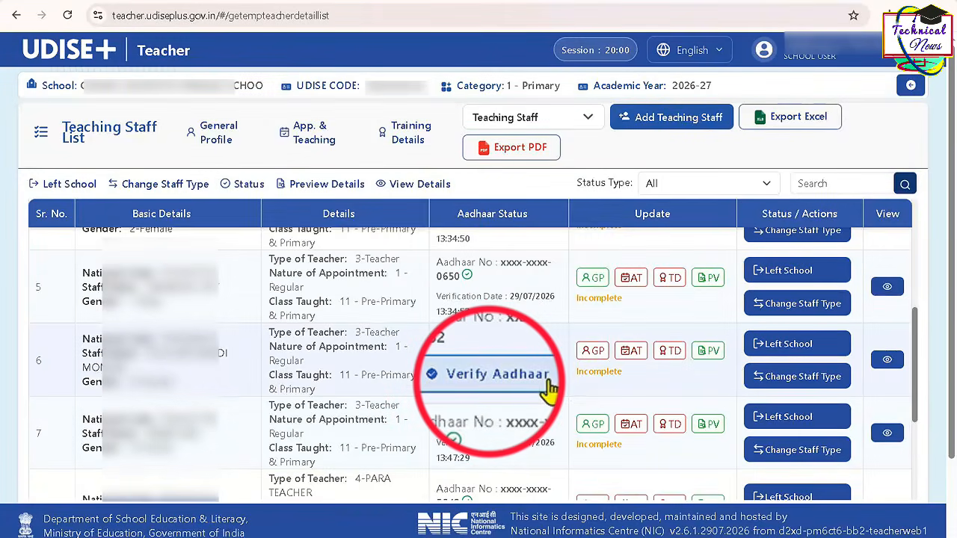
click(547, 383)
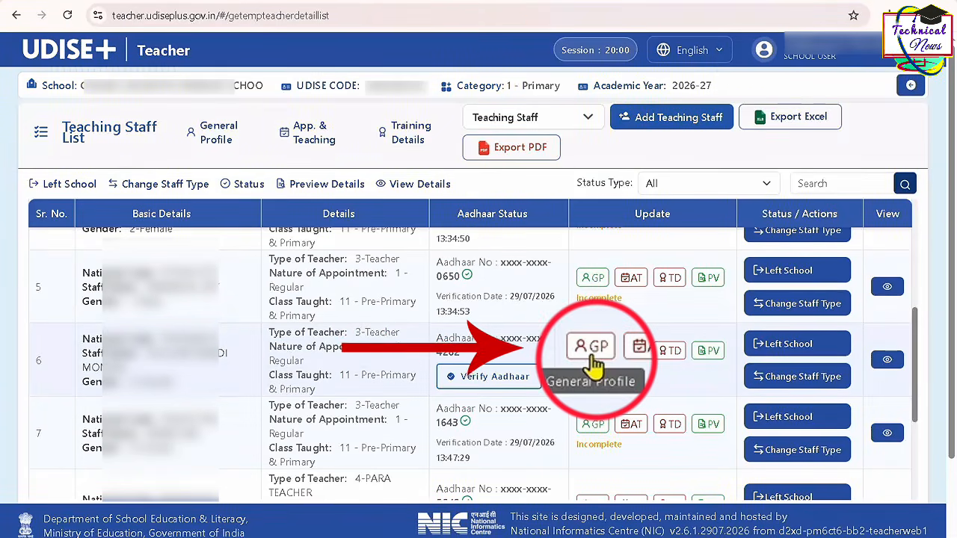
- In the row 6 teacher's General Profile, enable Aadhaar editing, enter the Aadhaar number and the name as per Aadhaar, and submit the update
click(593, 353)
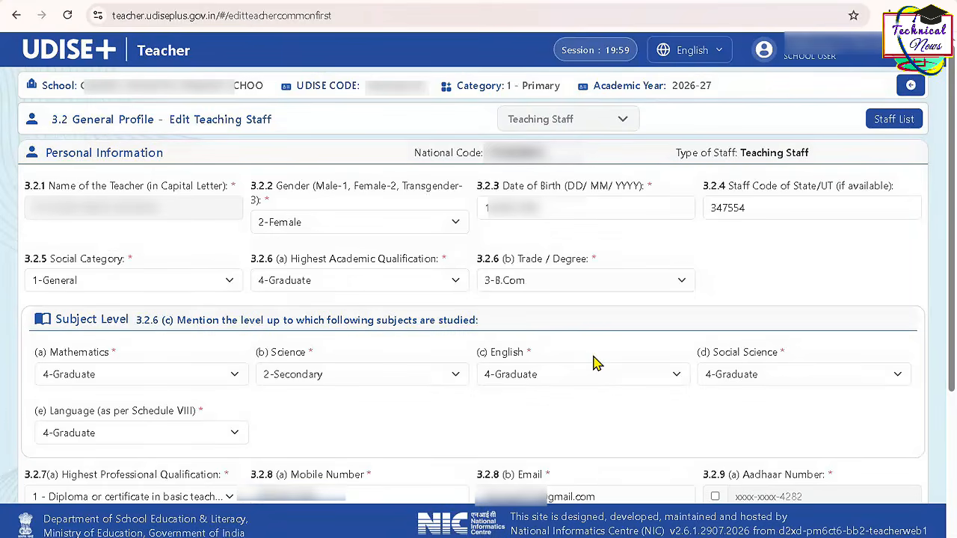
scroll(594, 363, down, 2)
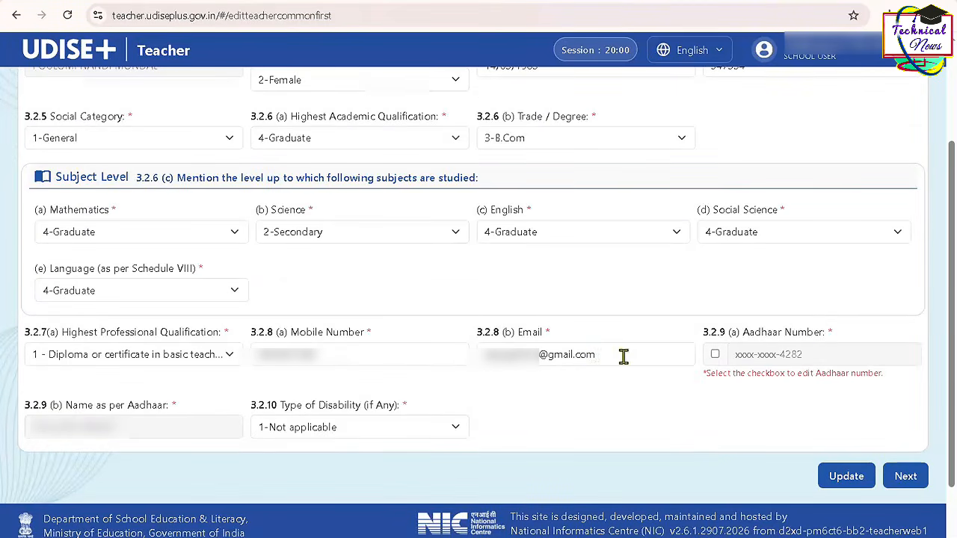
click(716, 356)
click(753, 356)
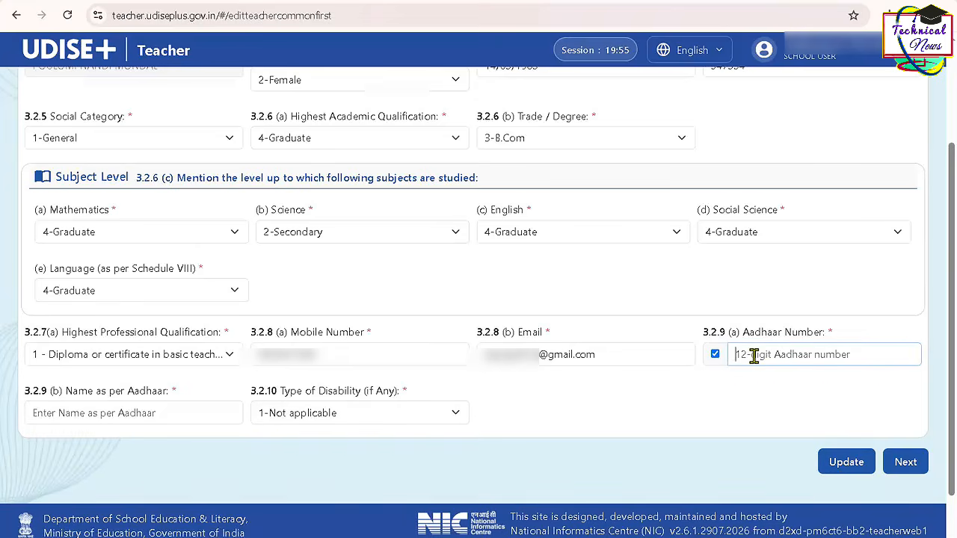
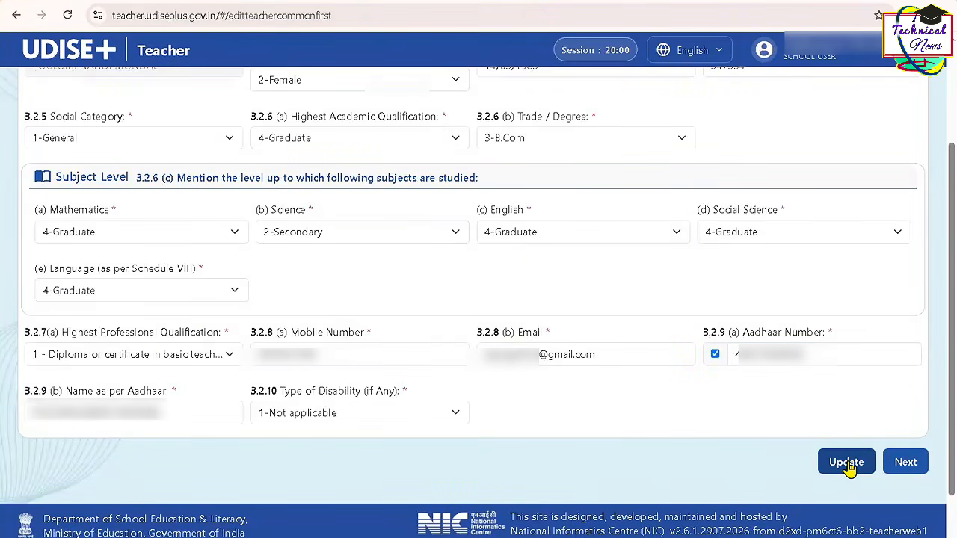
click(847, 464)
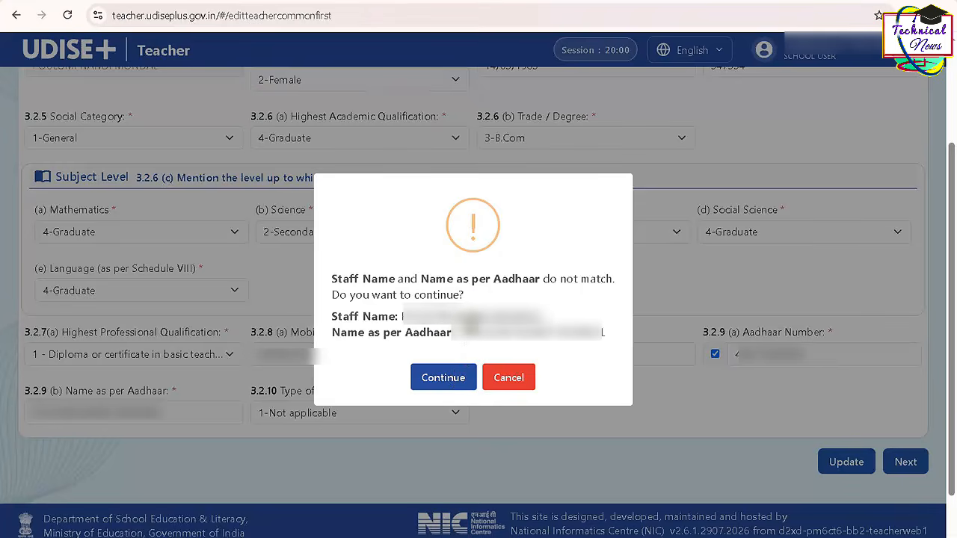
- Compare the Staff Name with the Name as per Aadhaar and continue the update despite the mismatch
triple_click(475, 317)
triple_click(545, 335)
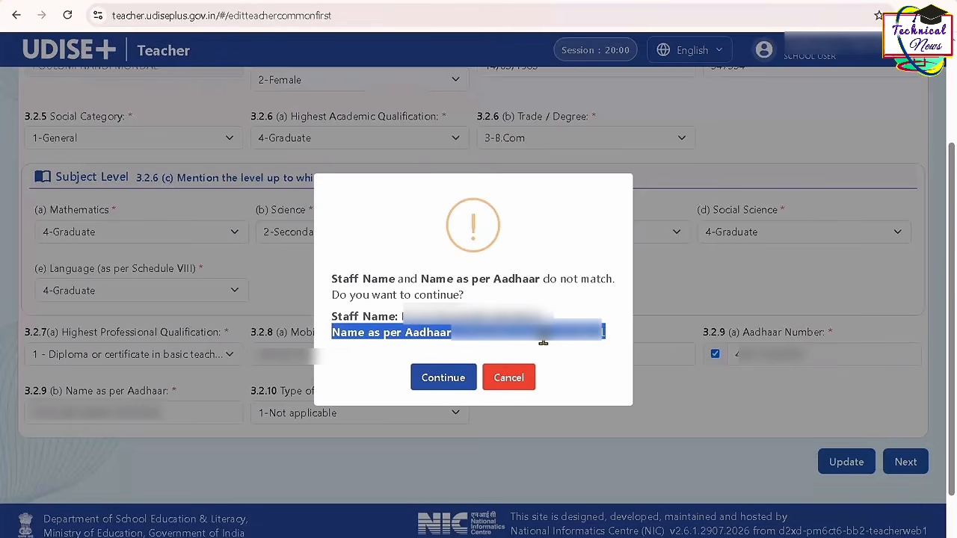
click(397, 363)
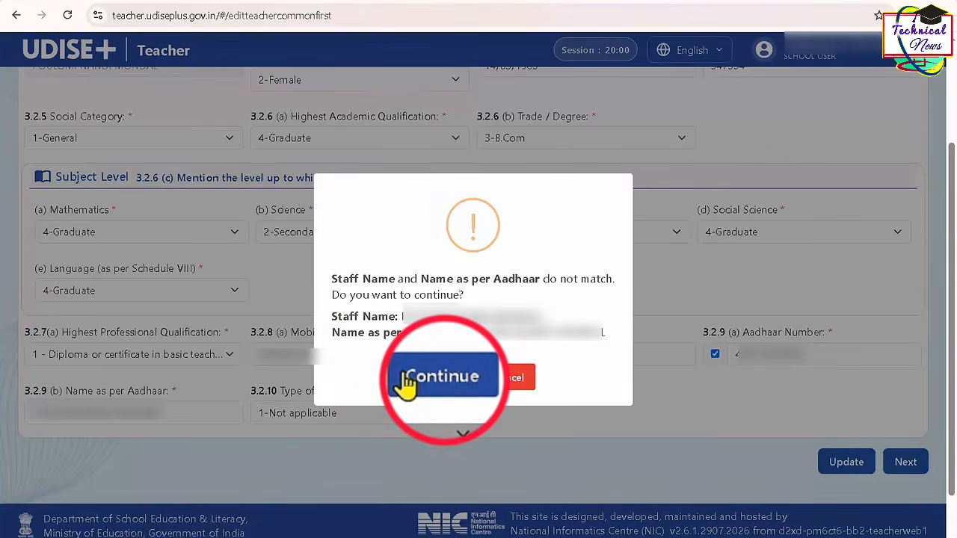
click(406, 383)
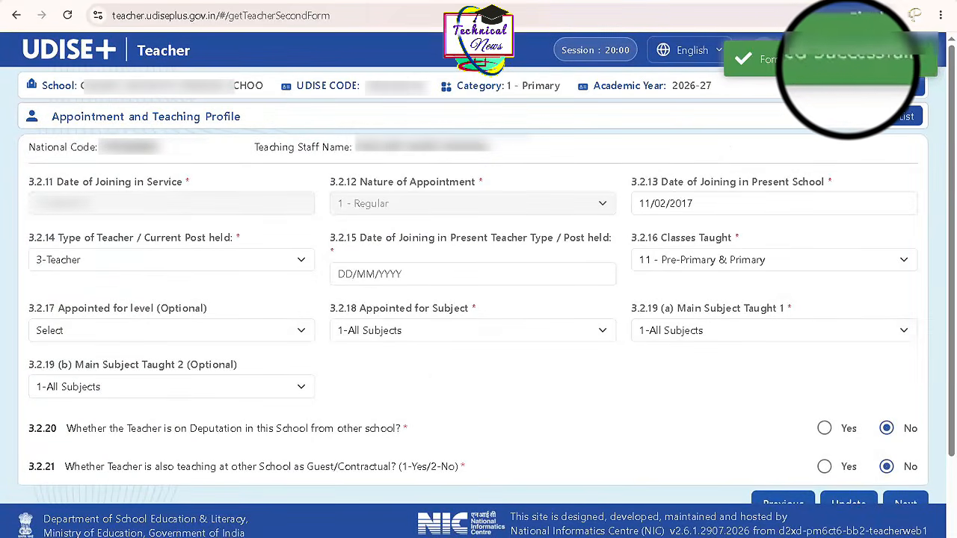
- Return to the Staff List, verify the row 6 teacher's Aadhaar, and check the verification and completion status
click(884, 116)
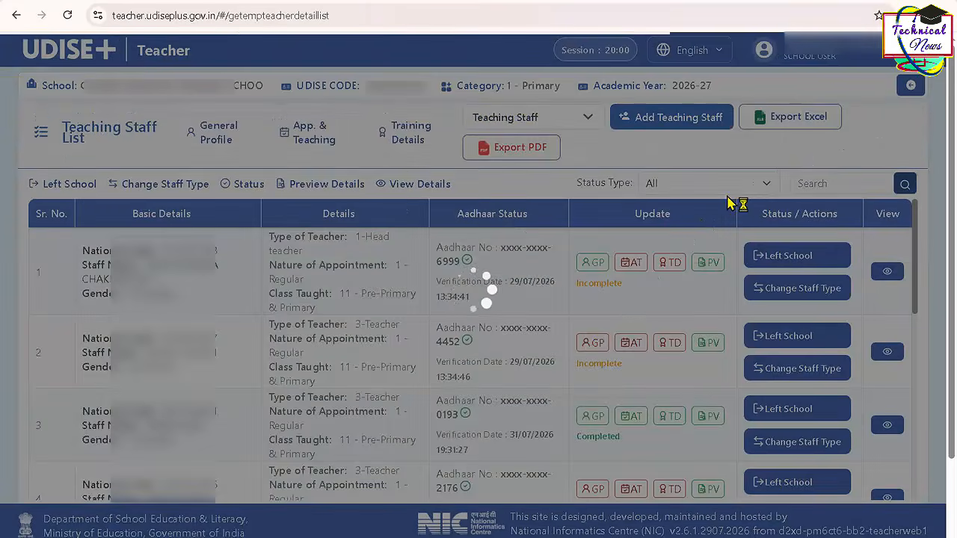
scroll(493, 393, down, 3)
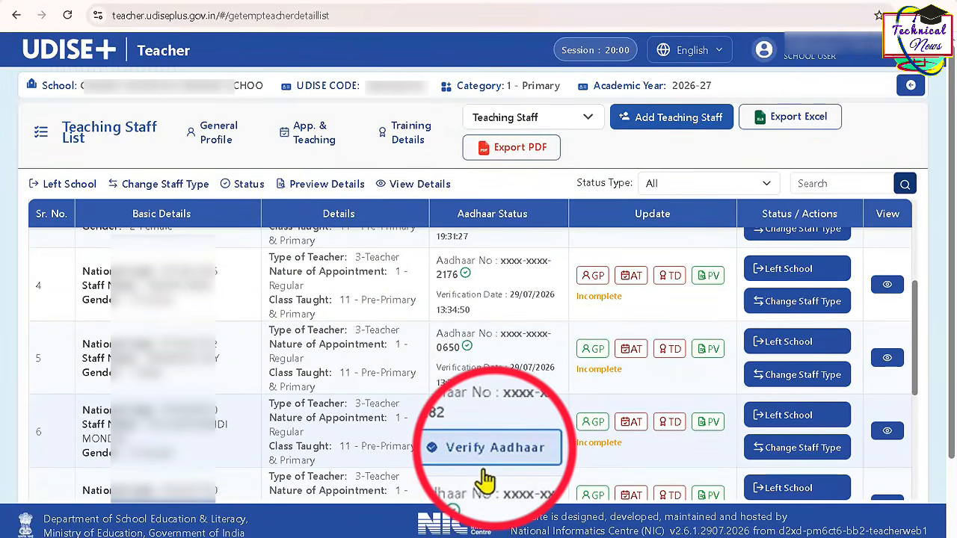
click(490, 453)
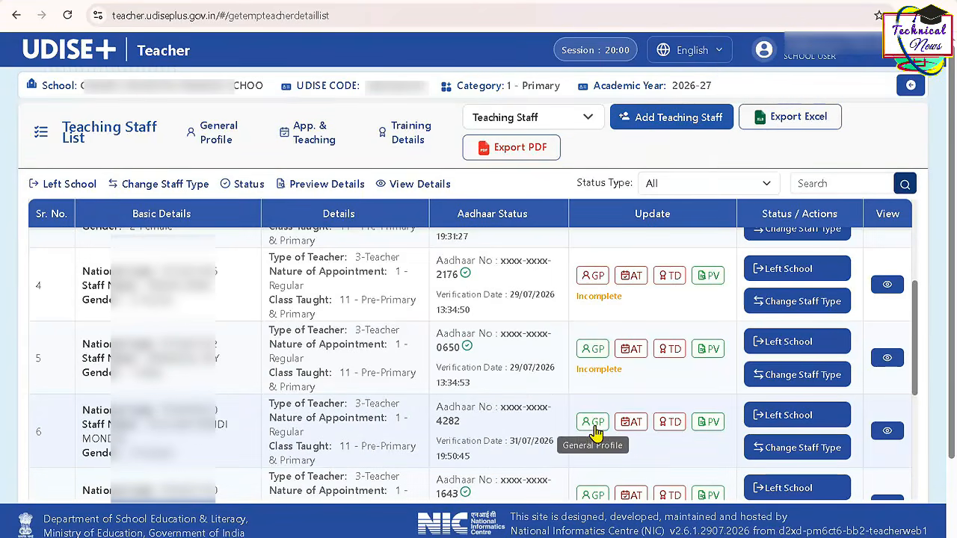
scroll(545, 301, up, 2)
scroll(545, 301, down, 5)
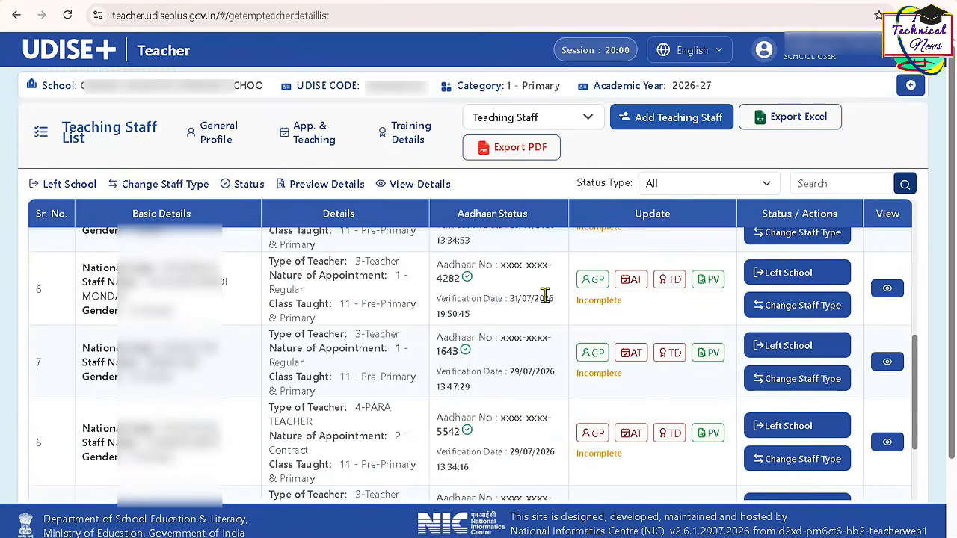
scroll(546, 295, down, 2)
scroll(546, 295, up, 6)
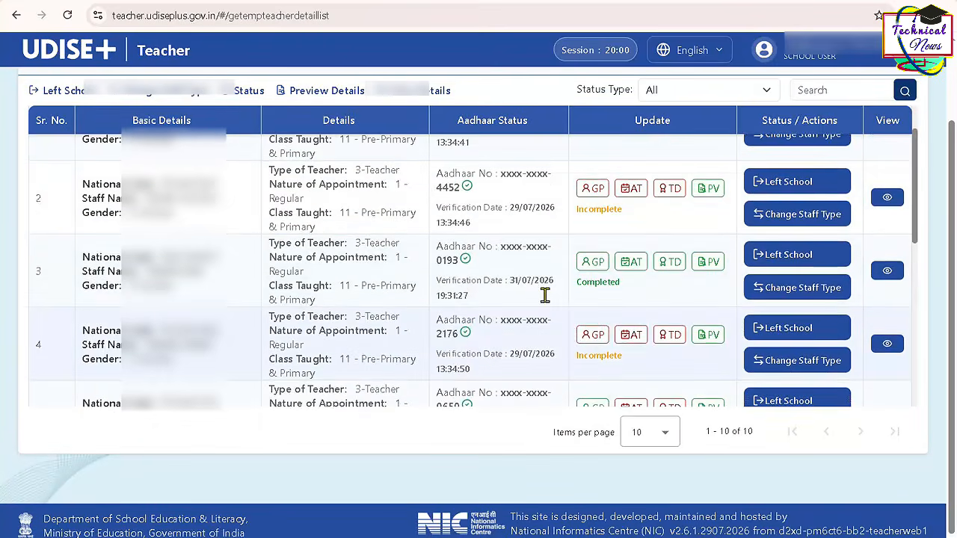
scroll(551, 240, up, 2)
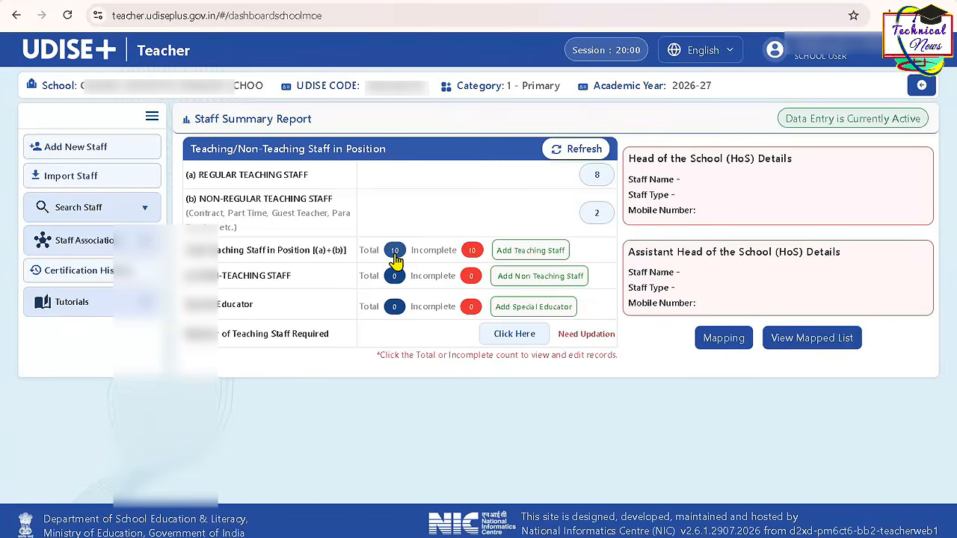
- Open the full list of teaching staff in position from the Staff Summary Report
click(394, 378)
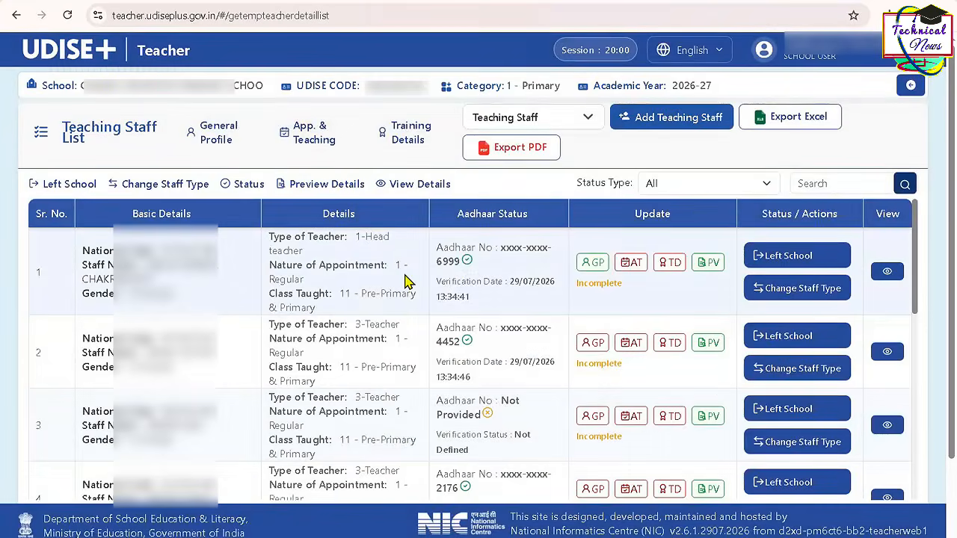